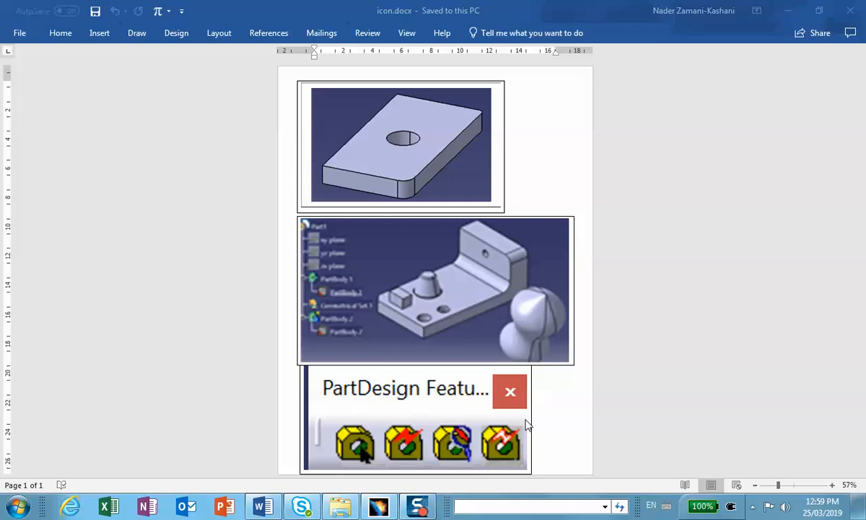
Switch to CATIA V5 and open Part0.stp from the FR_0 folder in Do_it_on_March_26_Bodies_GeometricSets_Feature_Recognition on the desktop, dismissing the transfer report
click(786, 9)
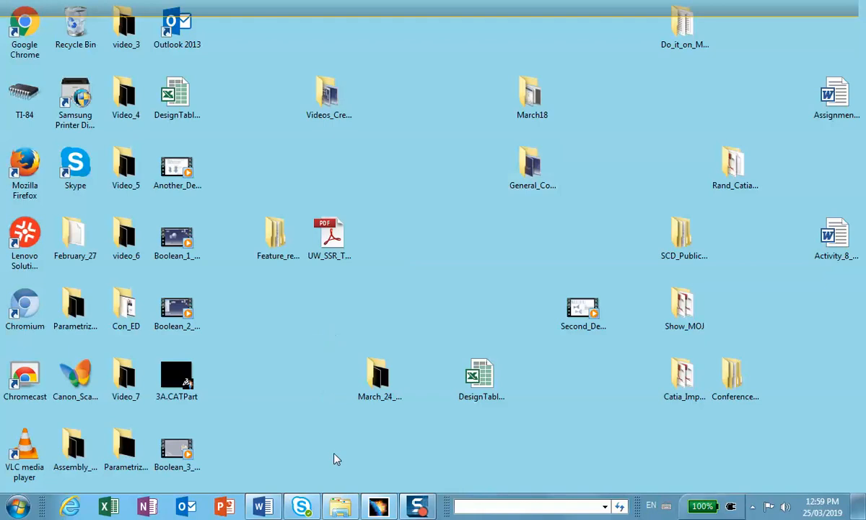
click(378, 505)
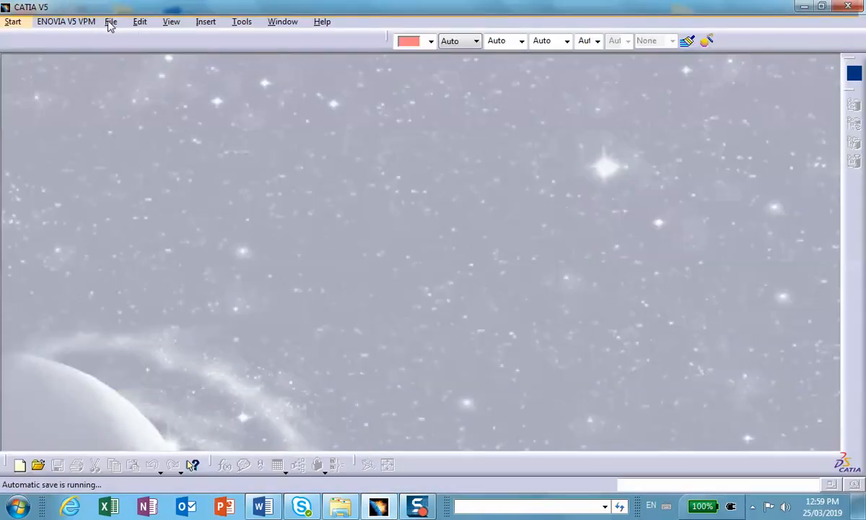
click(110, 23)
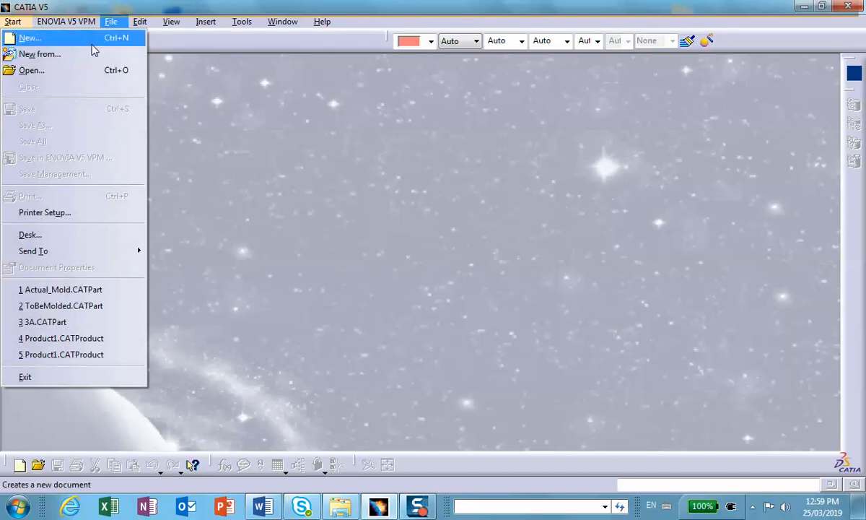
click(87, 70)
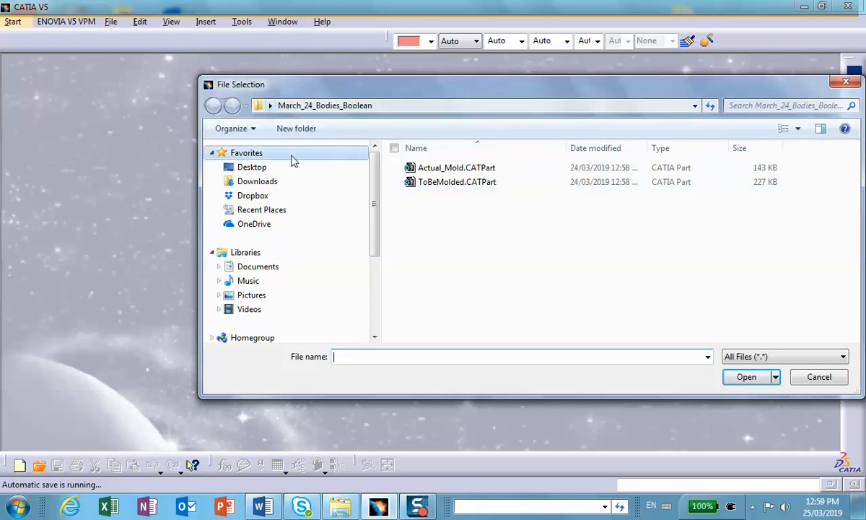
click(274, 171)
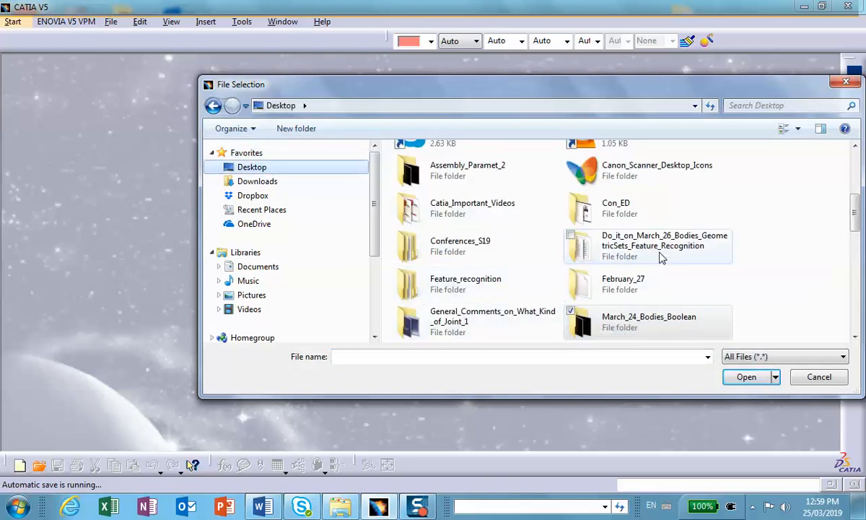
scroll(672, 233, down, 1)
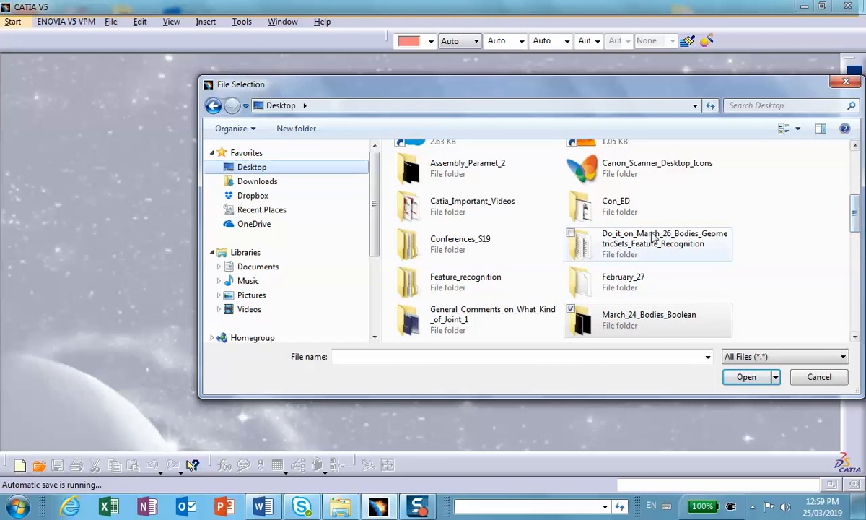
double_click(639, 249)
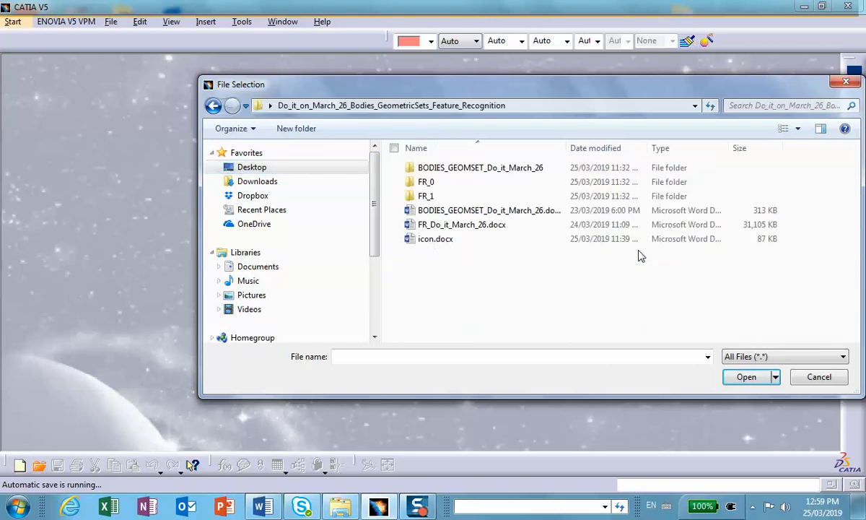
double_click(430, 184)
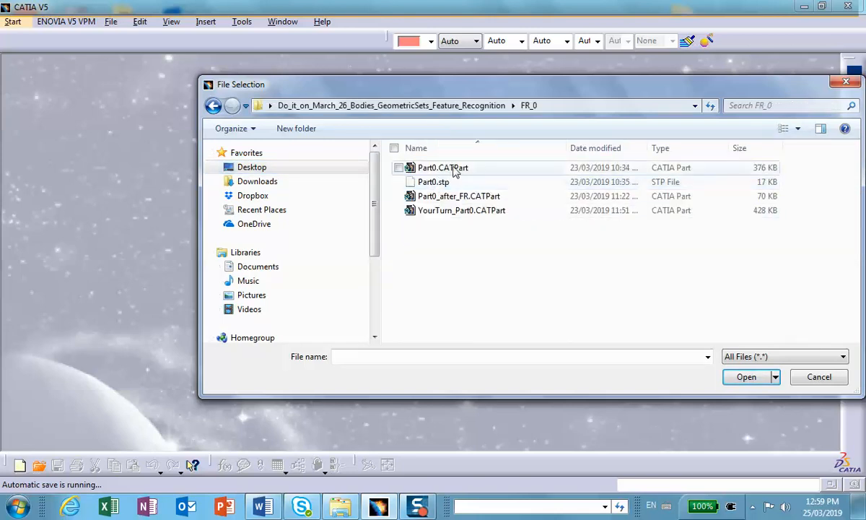
click(434, 182)
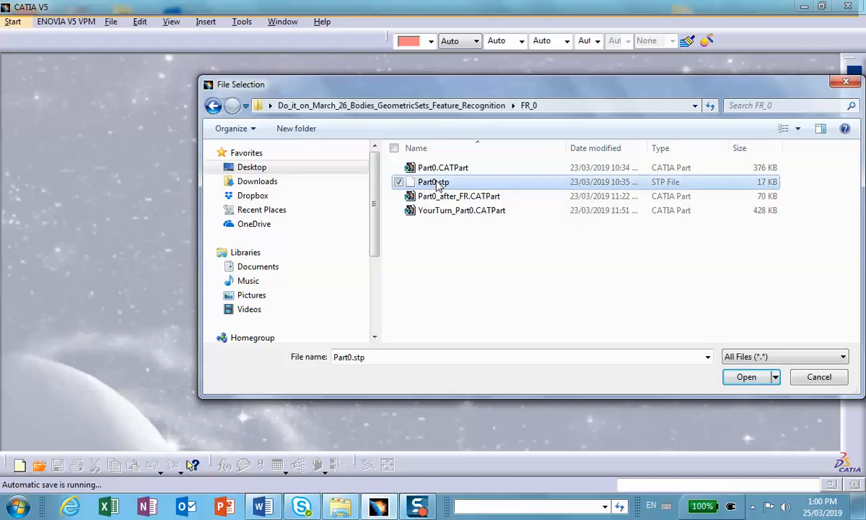
click(746, 376)
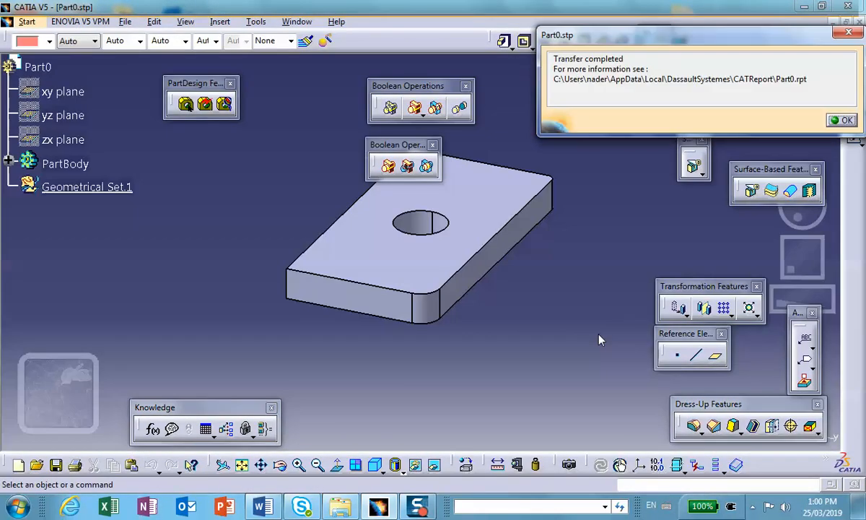
drag(664, 43, 618, 40)
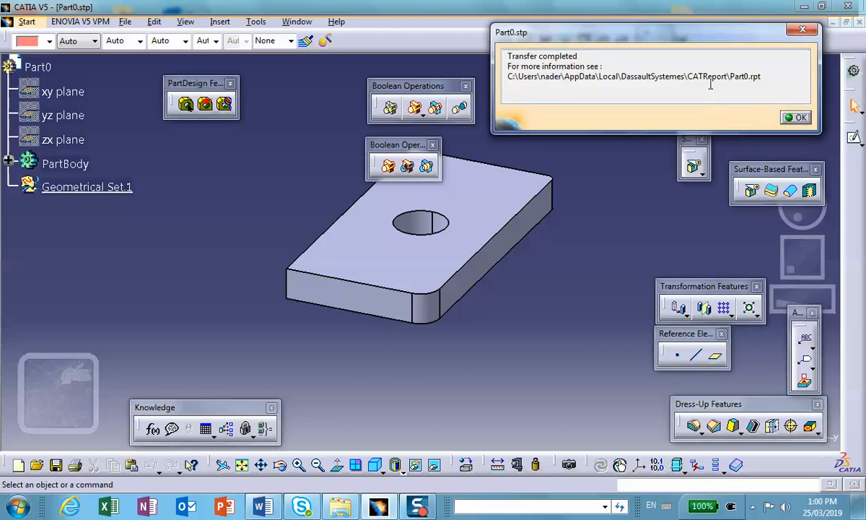
click(796, 119)
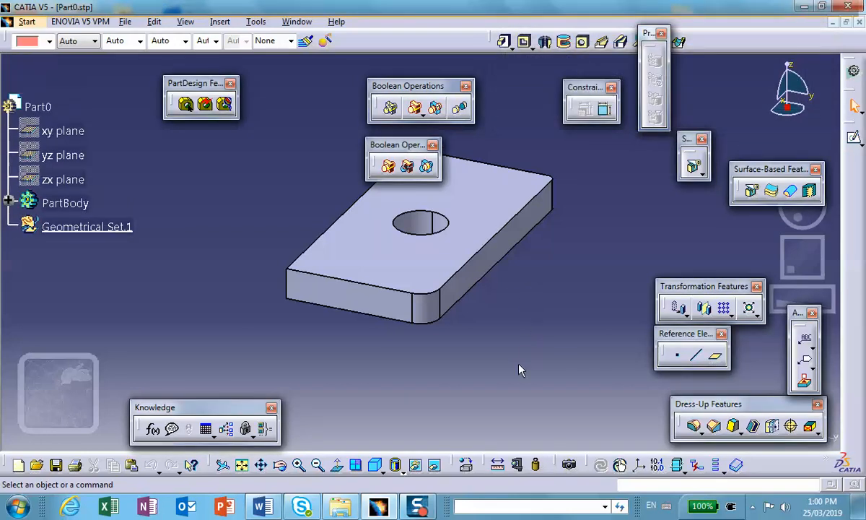
right_click(490, 215)
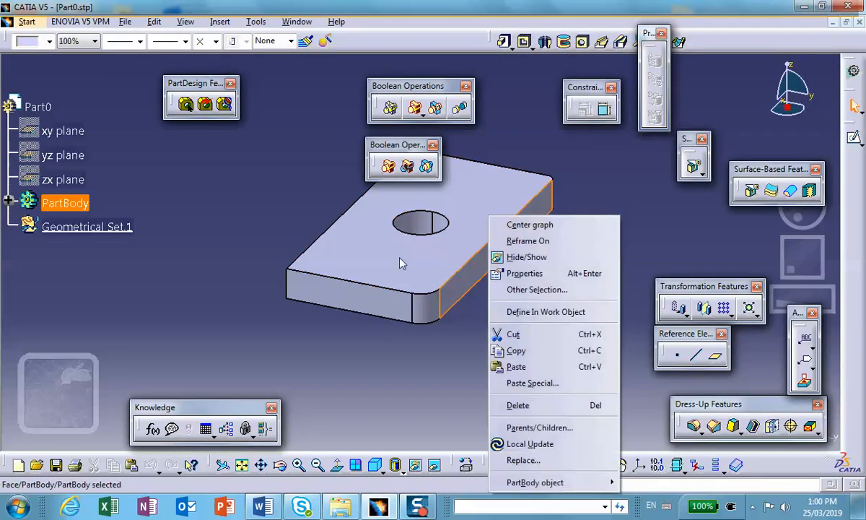
click(264, 228)
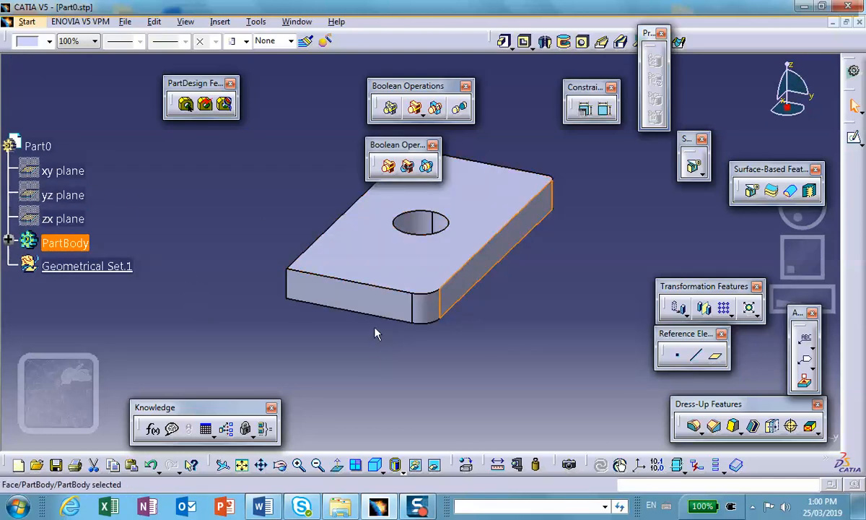
click(376, 379)
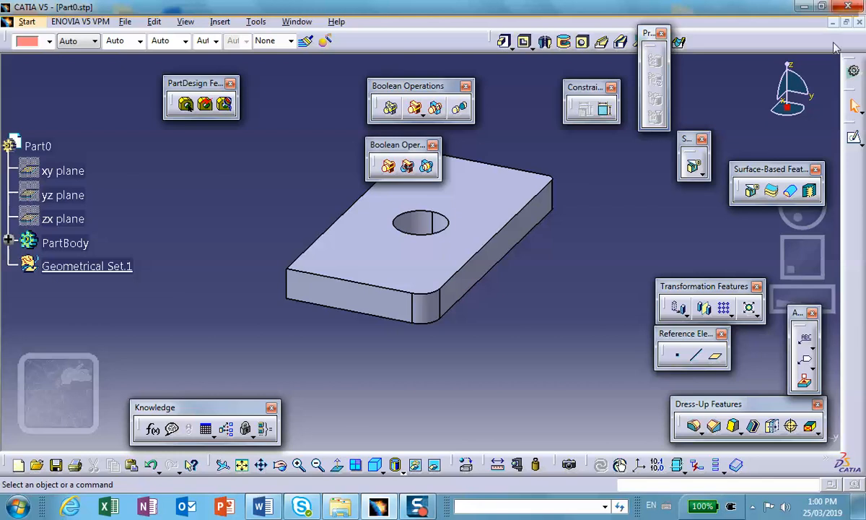
middle_drag(451, 280, 505, 300)
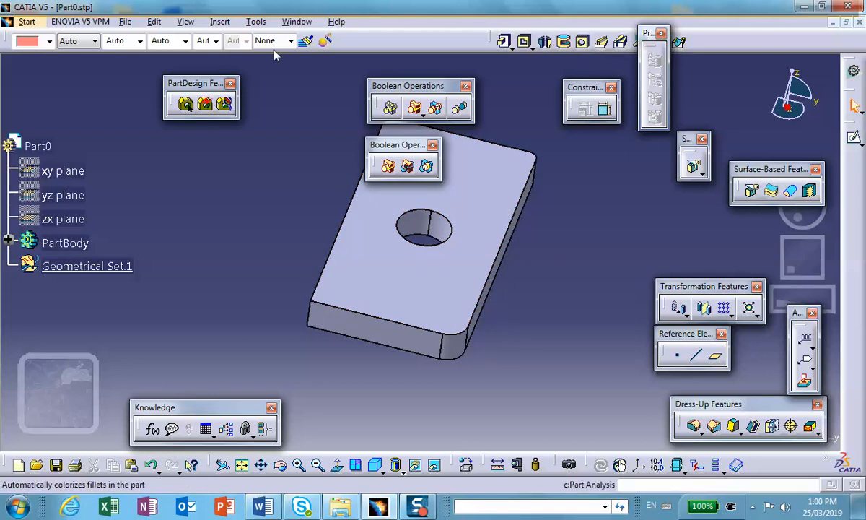
Expand PartBody in the specification tree and define the imported solid inside it as the in-work object
drag(168, 82, 202, 110)
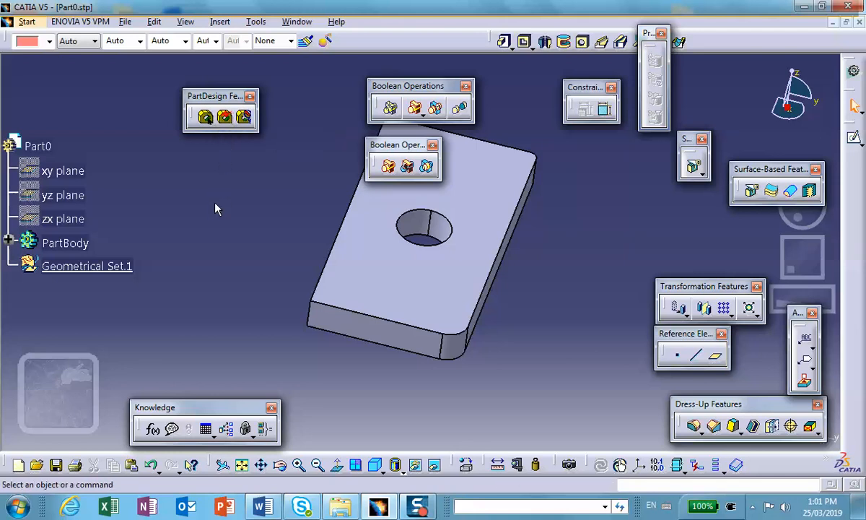
click(8, 241)
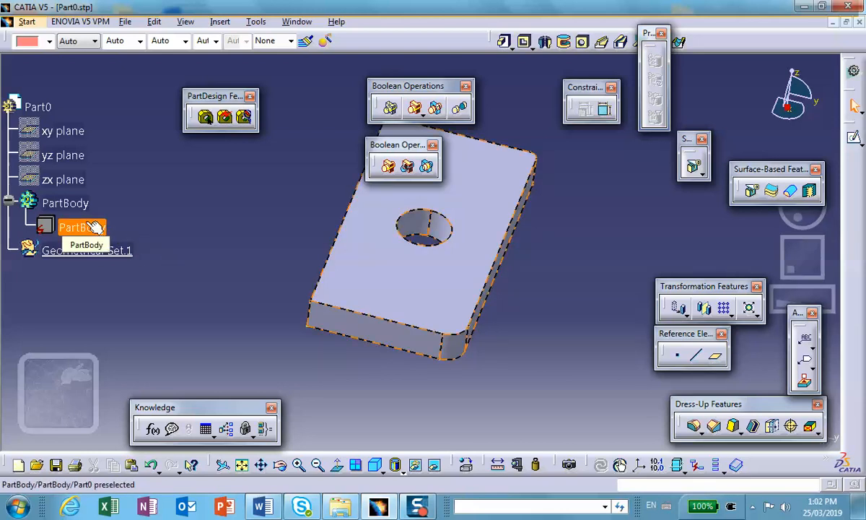
middle_drag(474, 255, 498, 242)
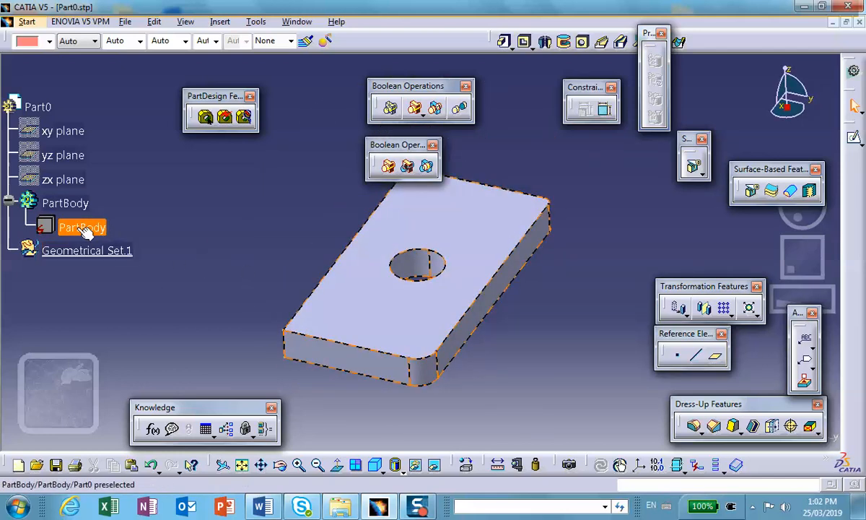
right_click(95, 228)
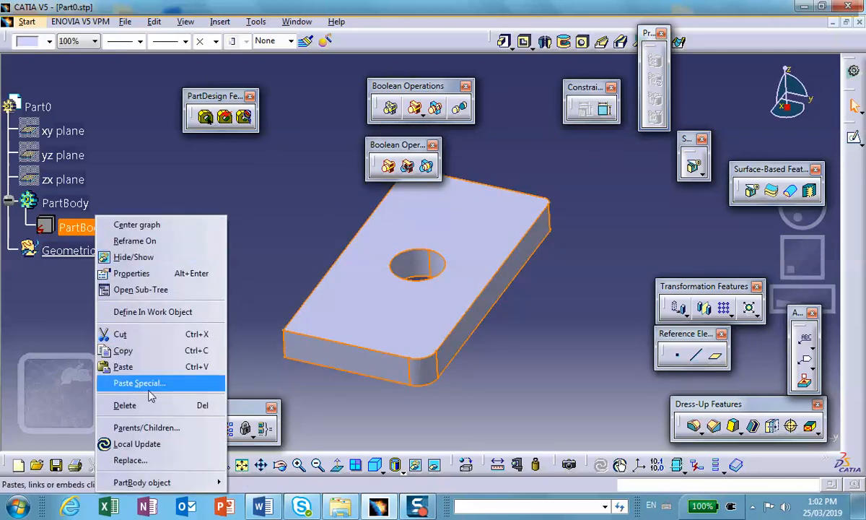
click(149, 313)
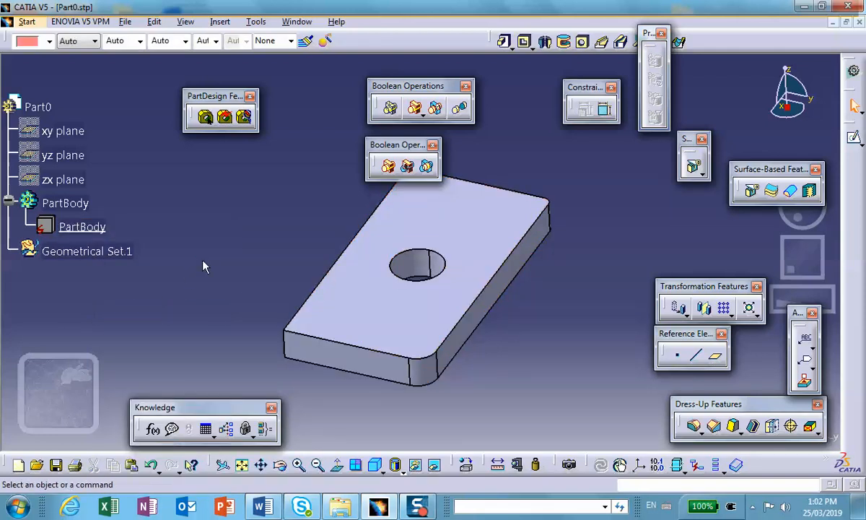
Run Part Analysis on the main PartBody to colorize its rounds and fillets with the default color rules
click(245, 118)
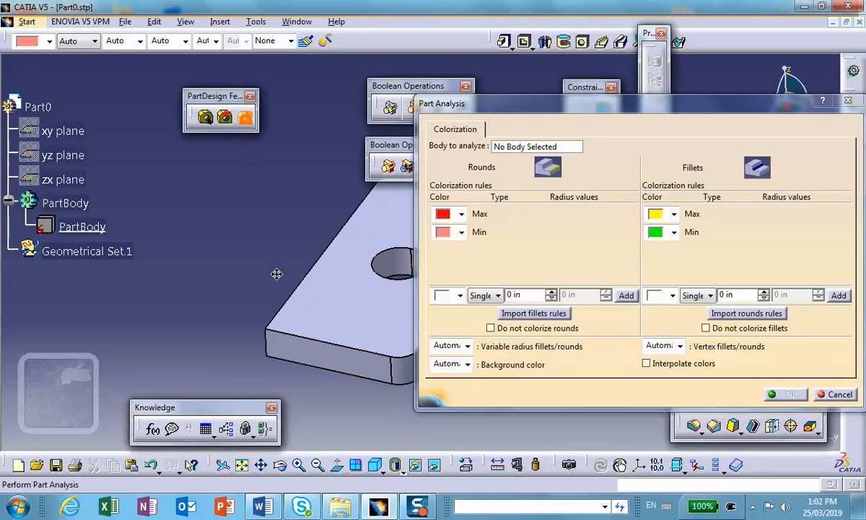
middle_drag(276, 274, 108, 268)
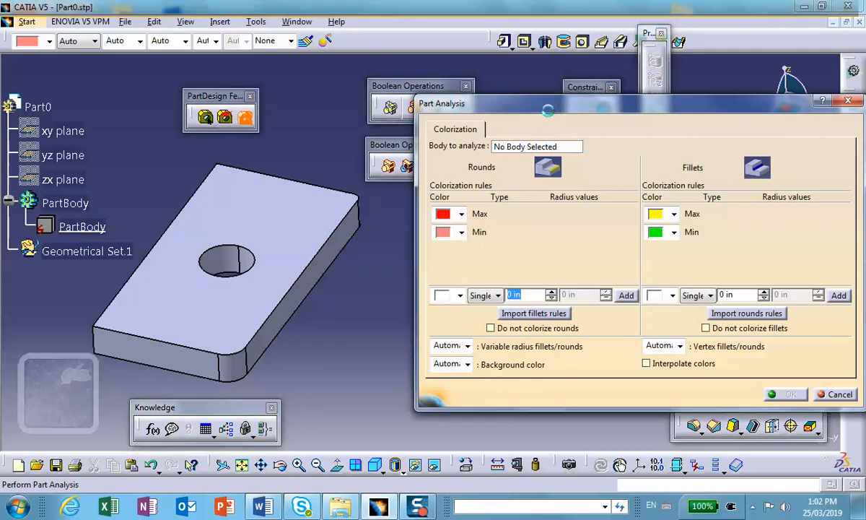
drag(518, 103, 475, 96)
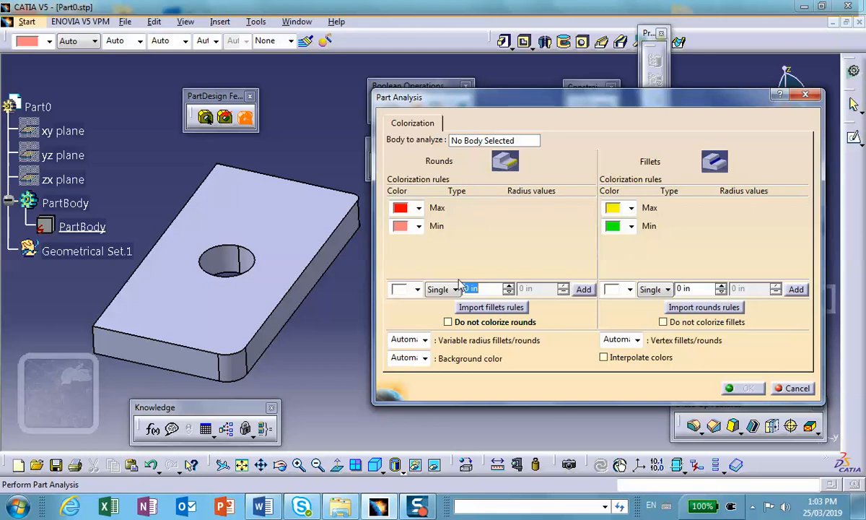
click(474, 142)
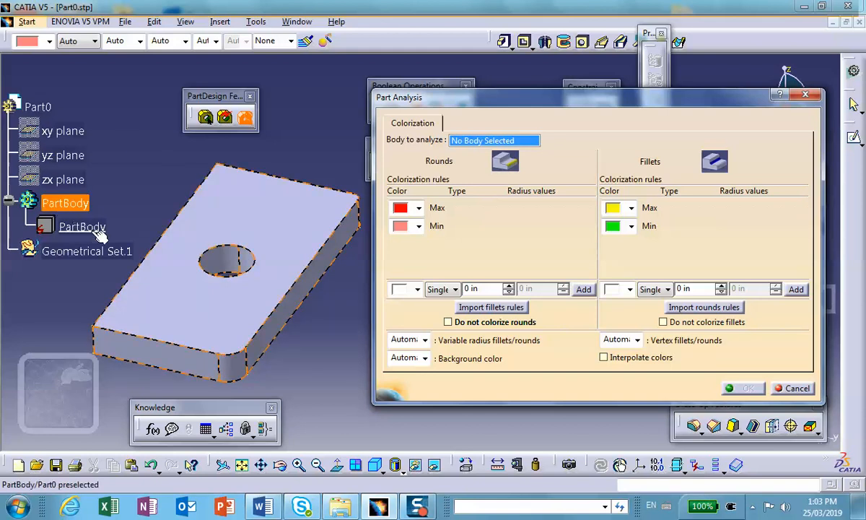
click(72, 203)
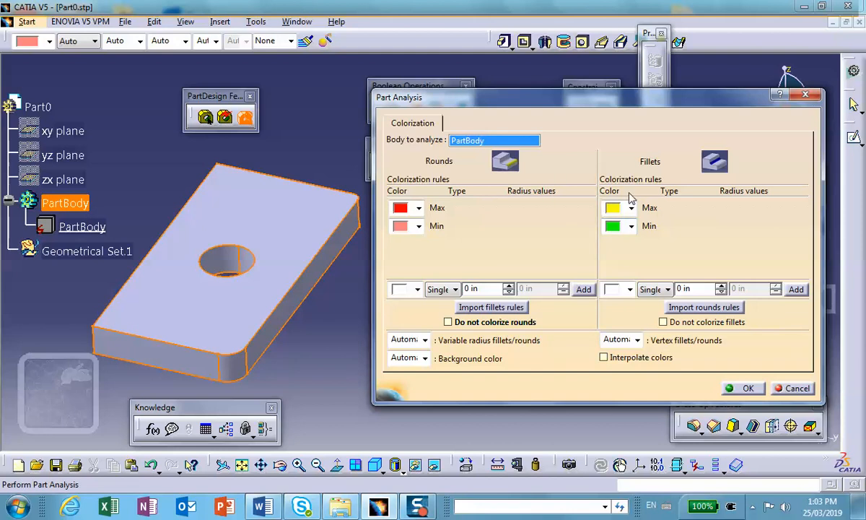
click(747, 388)
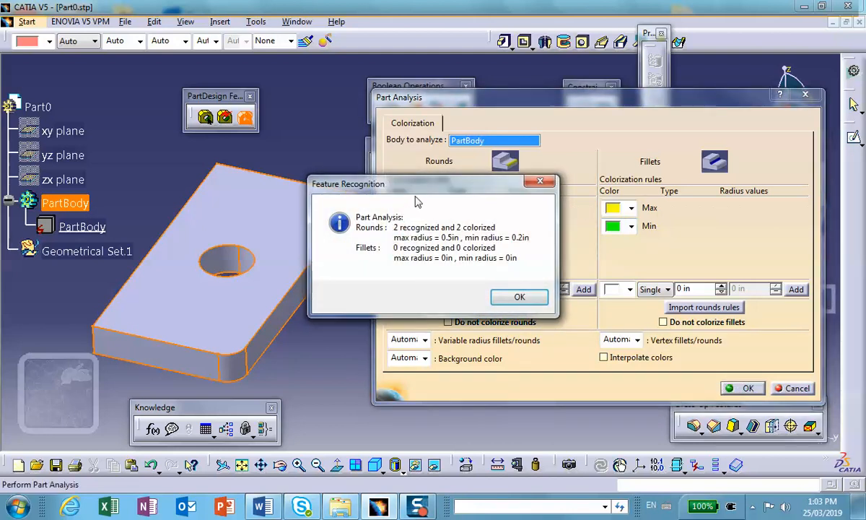
drag(389, 182, 424, 164)
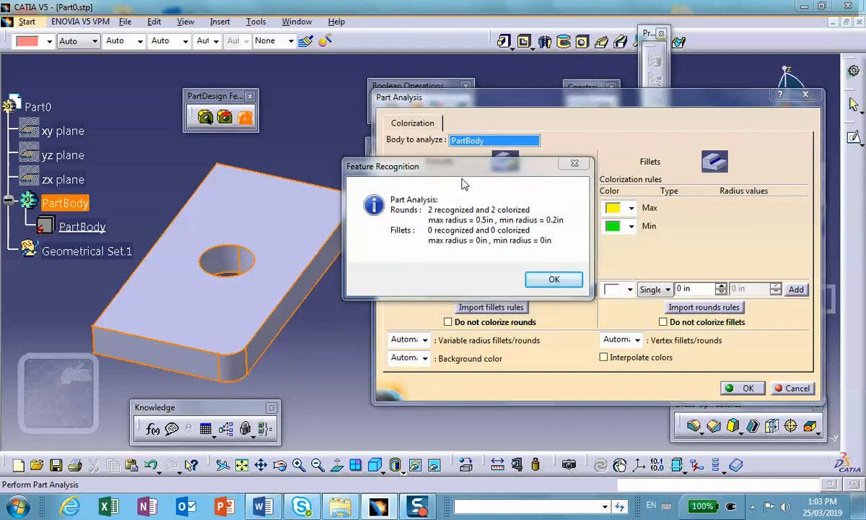
drag(470, 168, 528, 182)
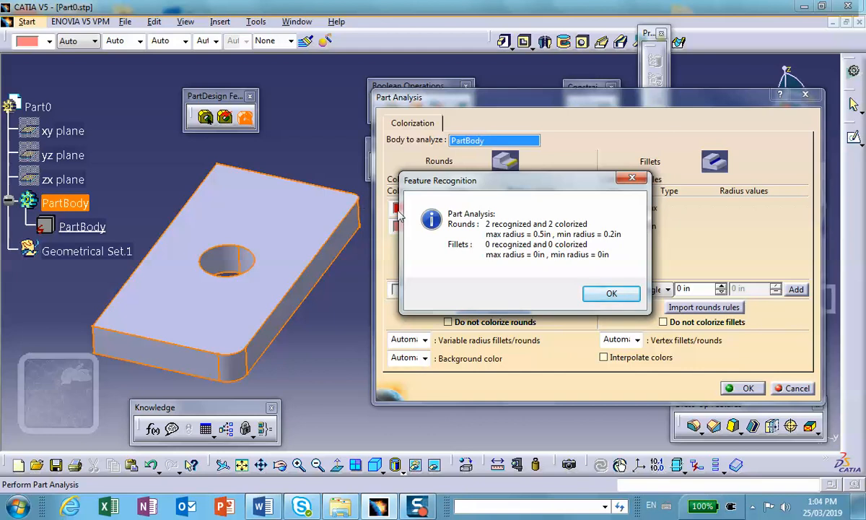
click(610, 296)
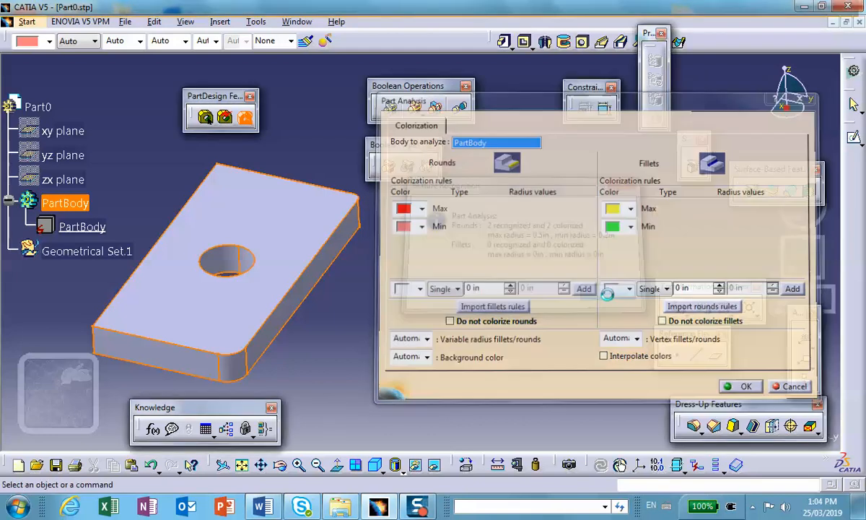
Examine the colorized rounds on the plate's corners and compare the manual and automatic modes of Feature Recognition
middle_drag(451, 341, 222, 332)
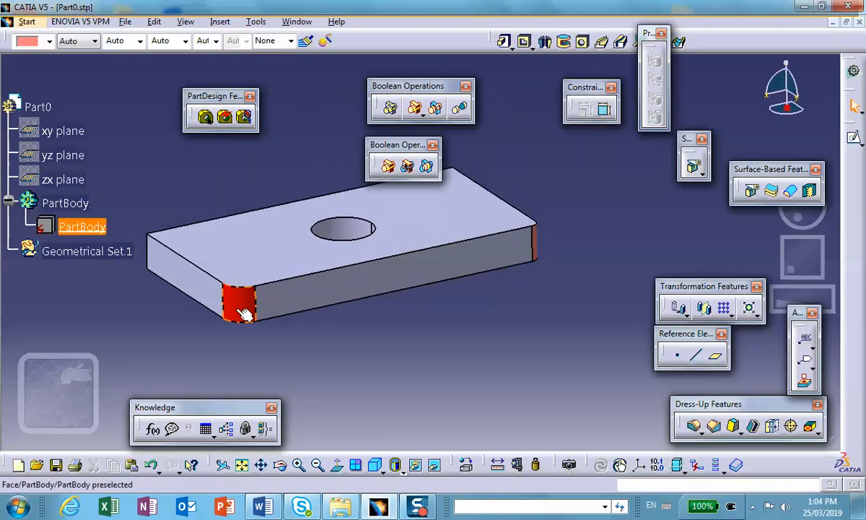
middle_drag(544, 300, 577, 314)
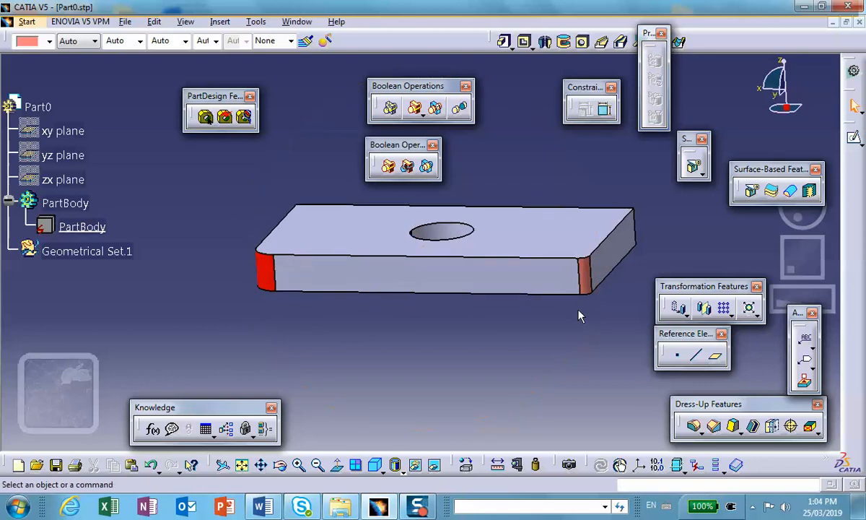
middle_drag(332, 348, 485, 375)
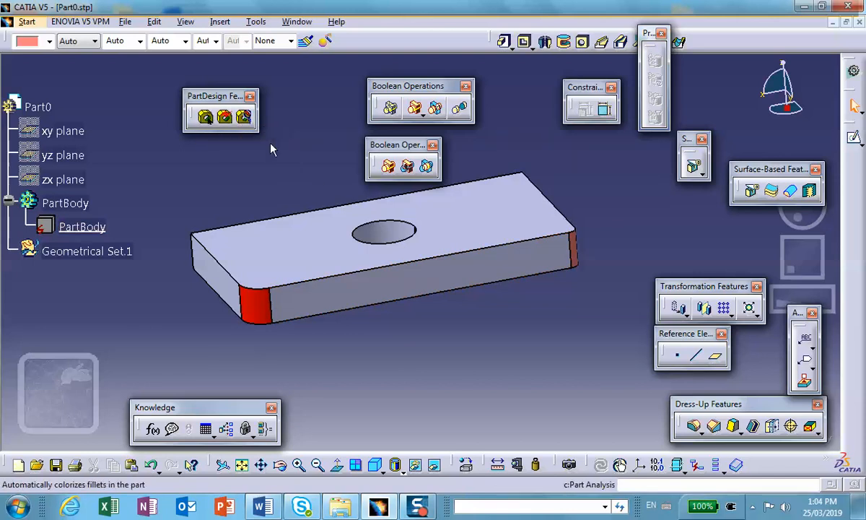
mouse_move(315, 189)
middle_down()
mouse_move(311, 181)
mouse_move(331, 192)
mouse_move(299, 189)
mouse_move(306, 198)
middle_up()
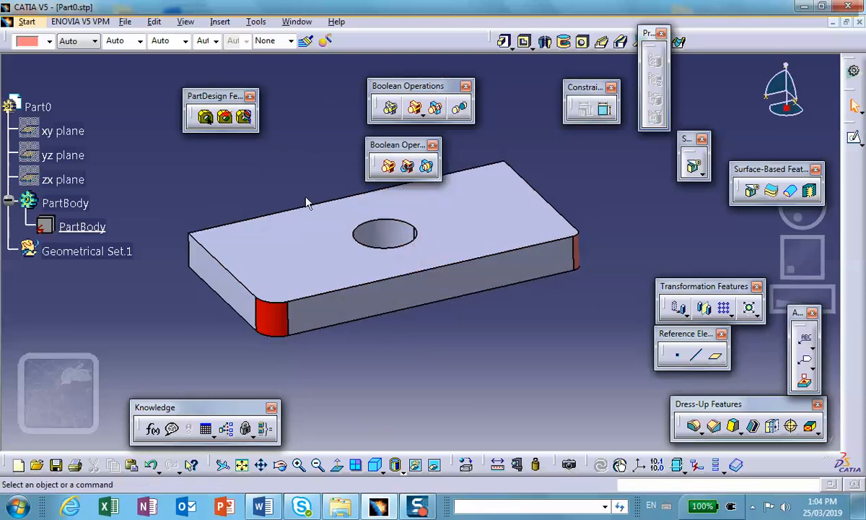
click(206, 117)
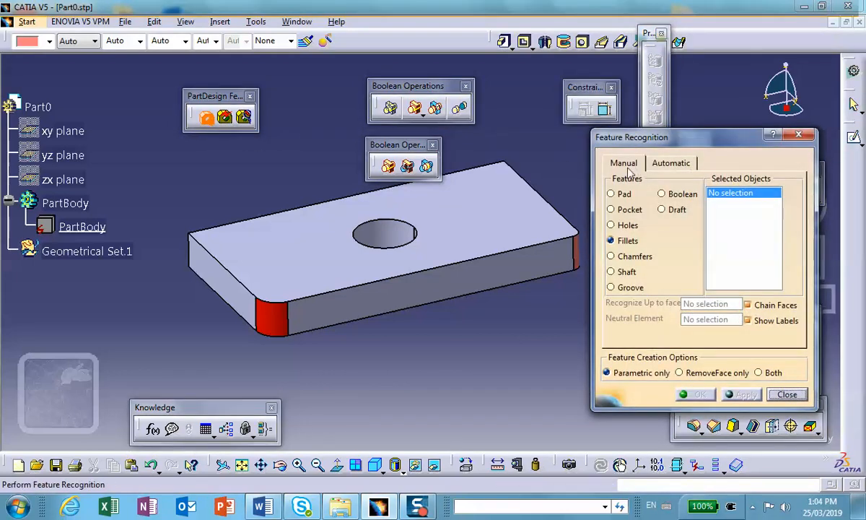
click(673, 164)
click(617, 164)
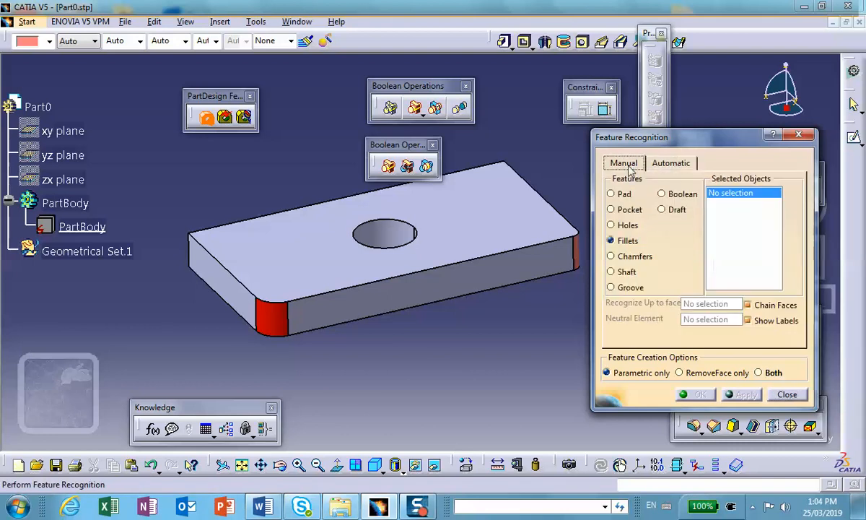
click(653, 165)
click(612, 163)
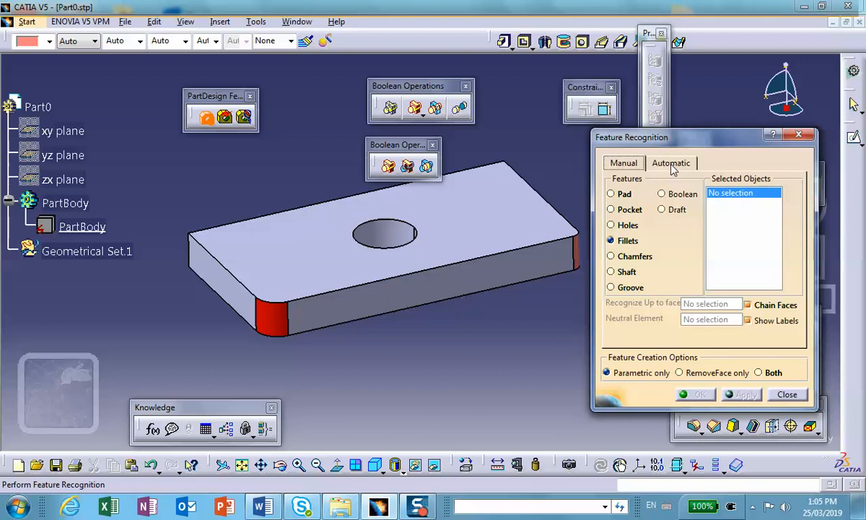
Recognize the plate's two colorized corner rounds as fillets with manual Feature Recognition and the Parametric only option
middle_drag(480, 348, 461, 368)
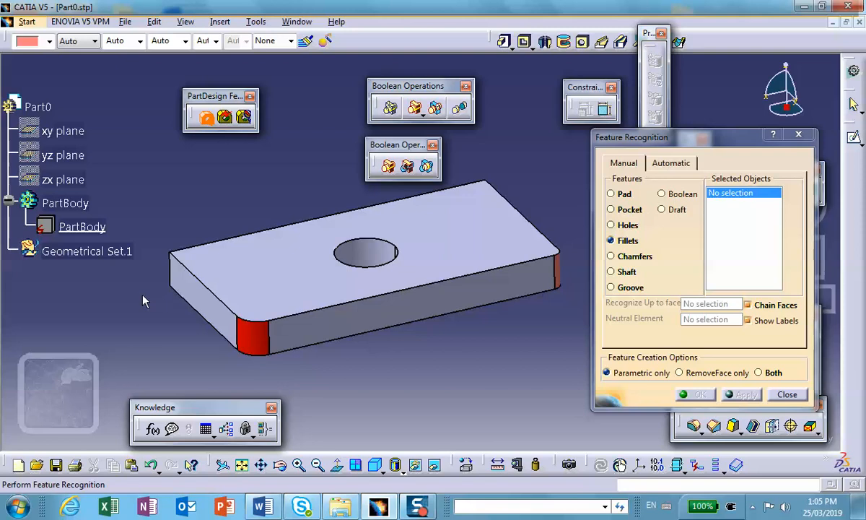
middle_drag(288, 344, 312, 343)
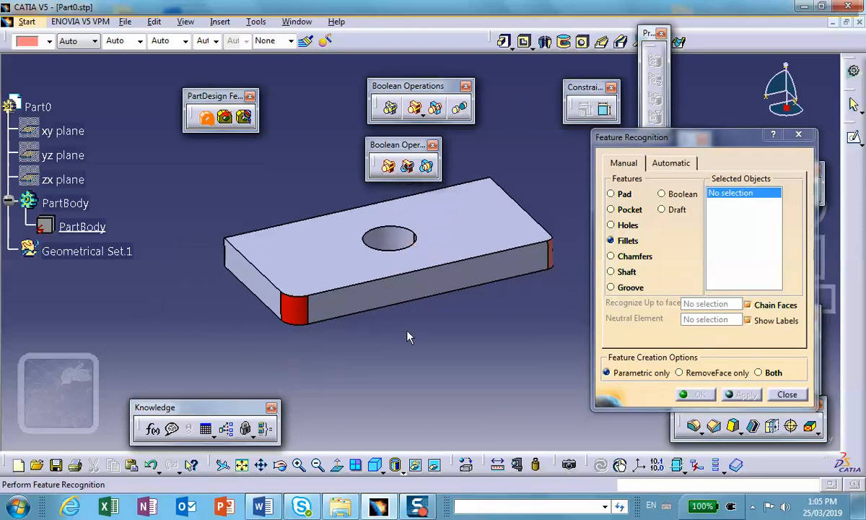
click(302, 313)
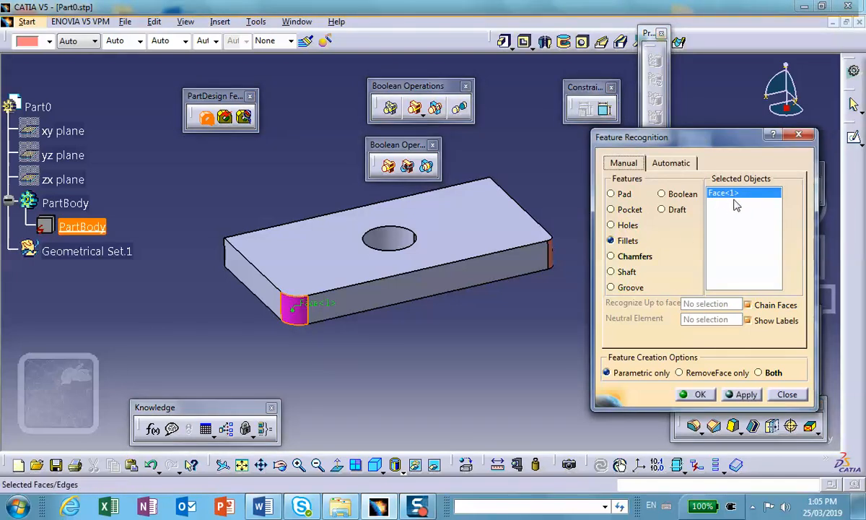
middle_drag(521, 295, 364, 307)
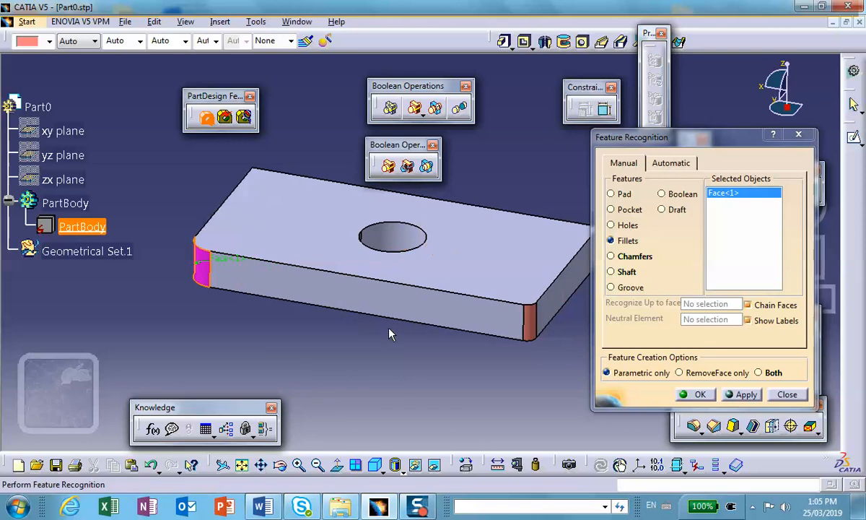
click(539, 329)
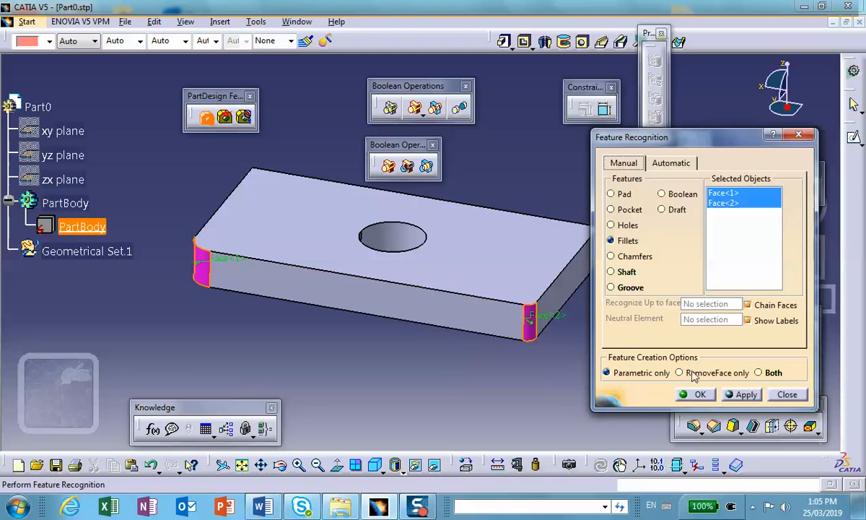
click(747, 320)
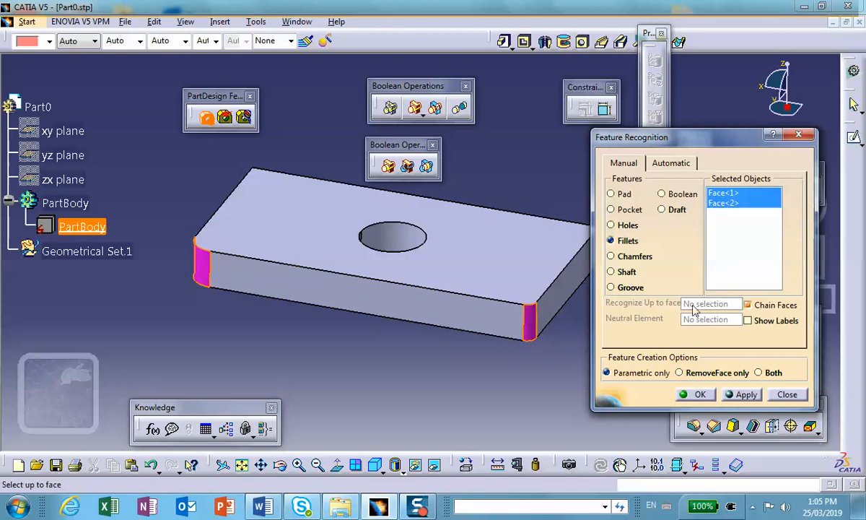
click(748, 320)
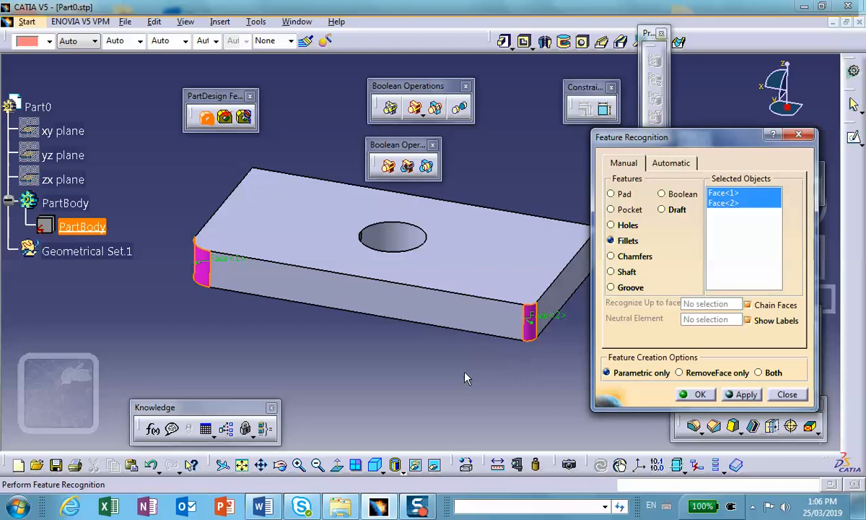
mouse_move(442, 377)
middle_down()
mouse_move(404, 378)
mouse_move(438, 361)
middle_up()
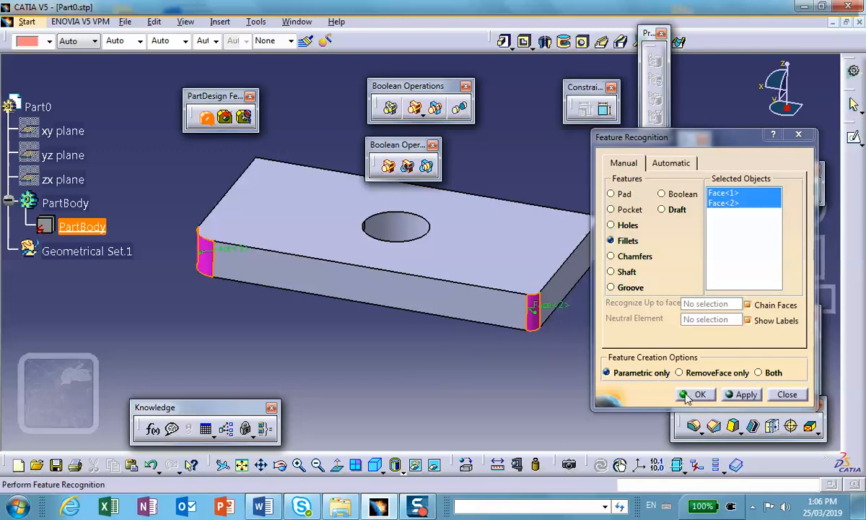
click(747, 396)
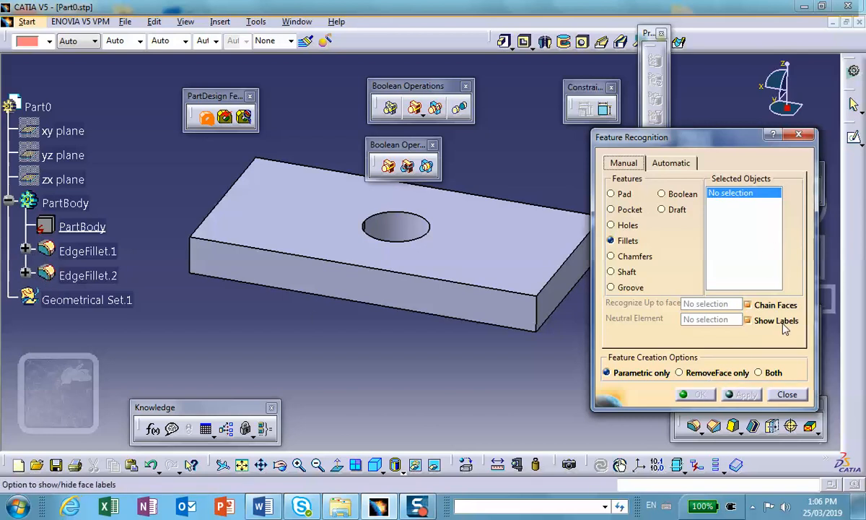
click(786, 394)
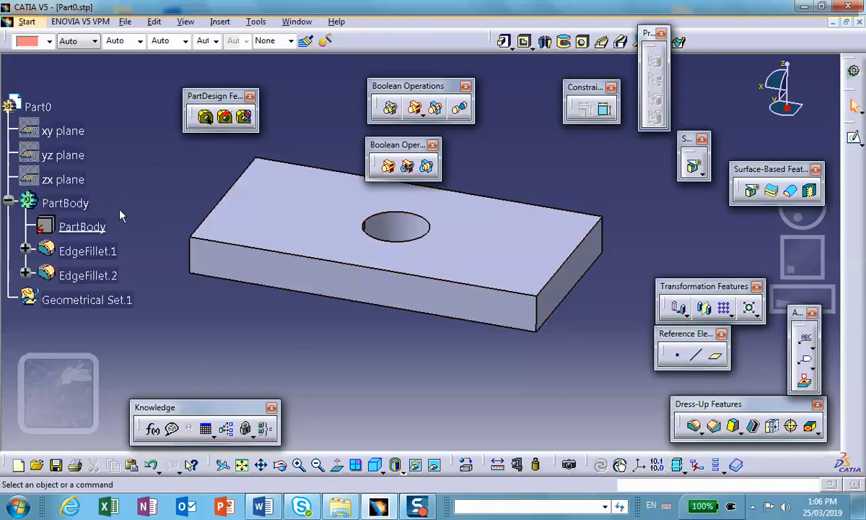
Make the main PartBody the in-work object to view the fillets on the plate, and switch back to the imported solid
right_click(78, 204)
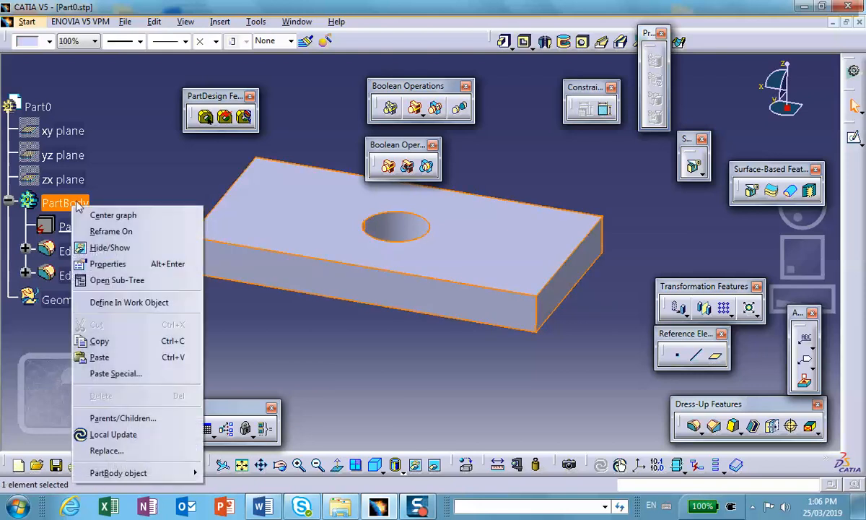
click(117, 303)
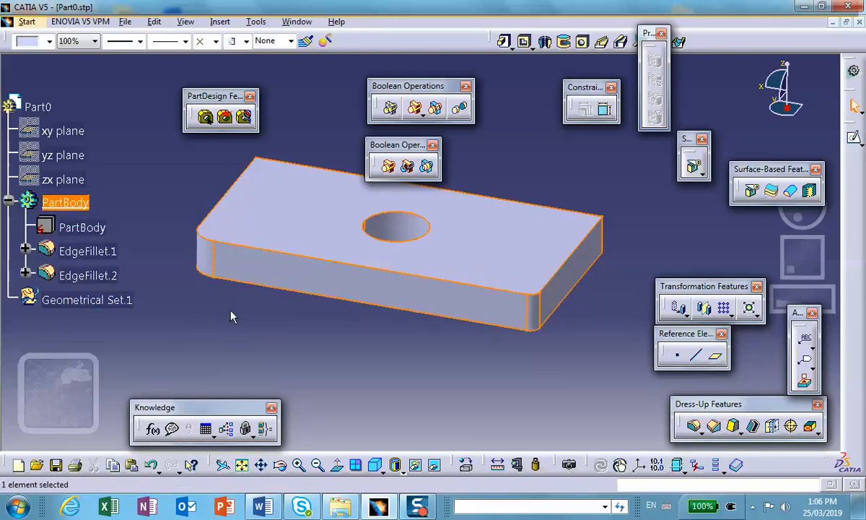
click(129, 173)
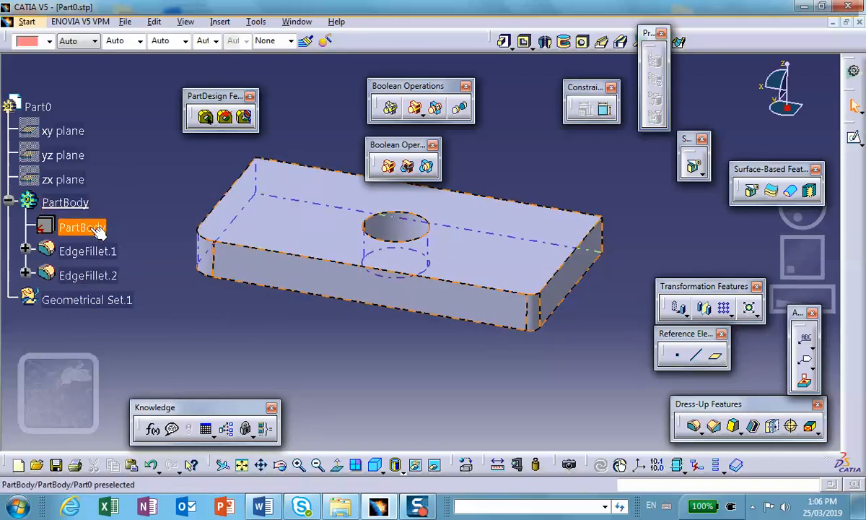
right_click(95, 226)
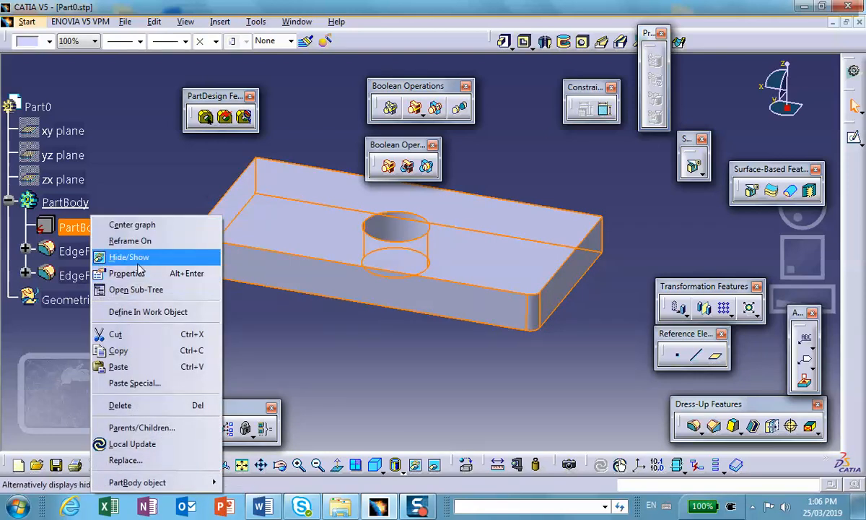
click(147, 312)
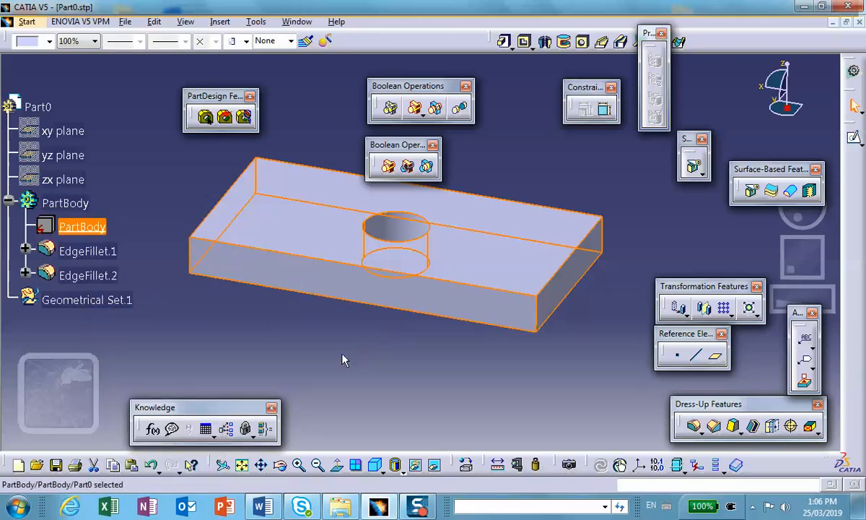
Expand EdgeFillet.1 in the specification tree and set its radius to 1 in
click(25, 251)
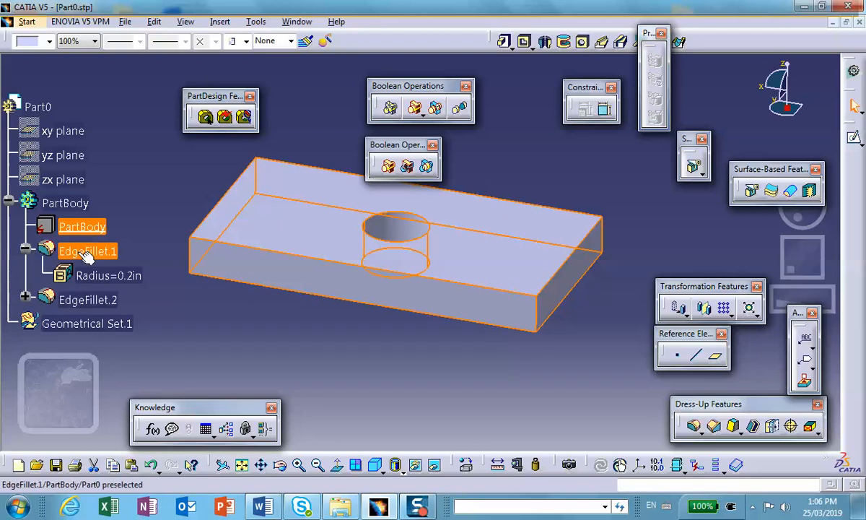
click(108, 276)
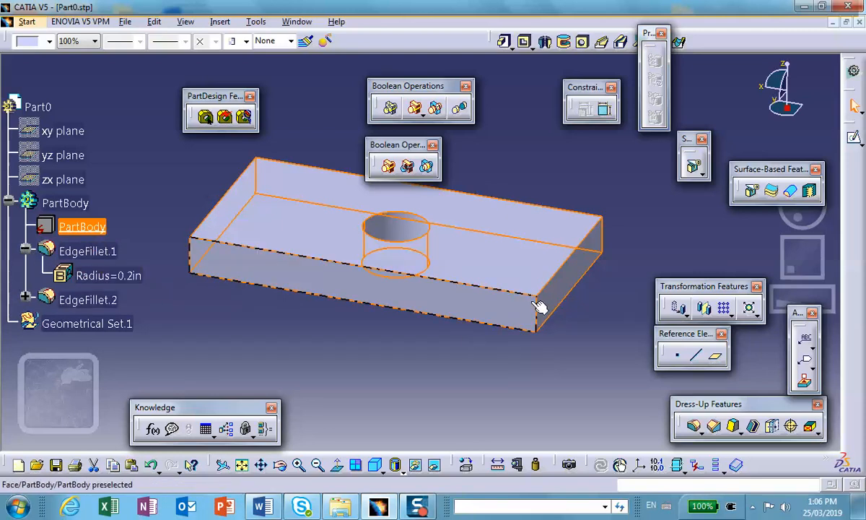
click(124, 278)
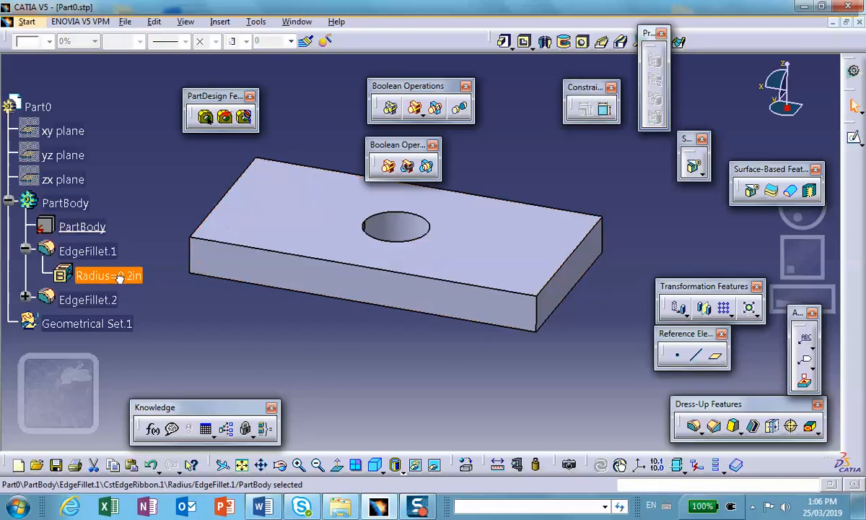
double_click(126, 278)
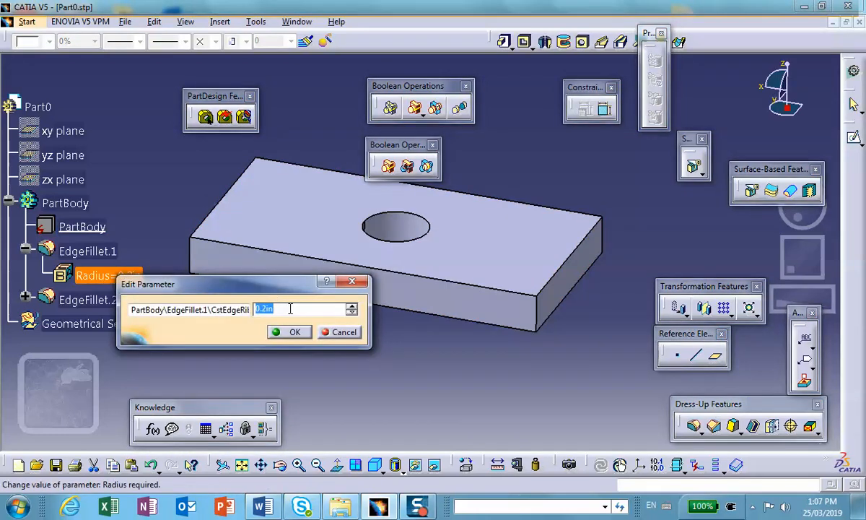
text(1in)
click(289, 332)
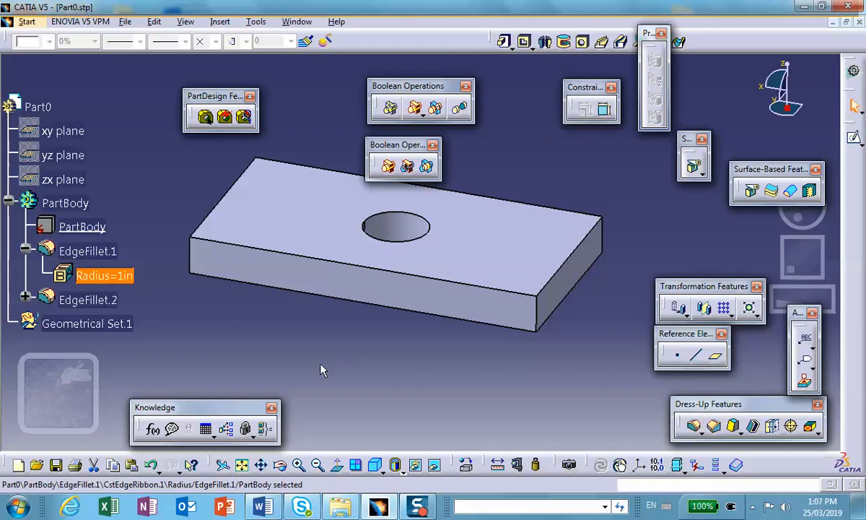
Define the main PartBody as the in-work object and collapse EdgeFillet.1 in the specification tree
right_click(70, 204)
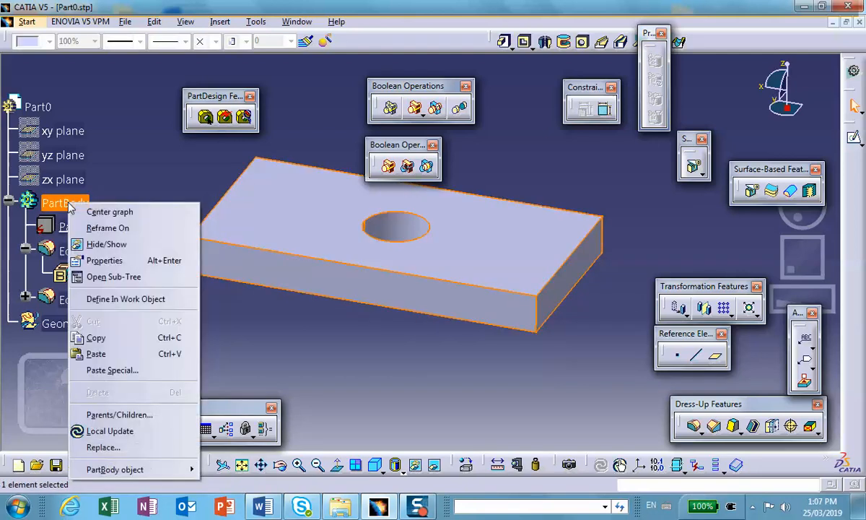
click(111, 299)
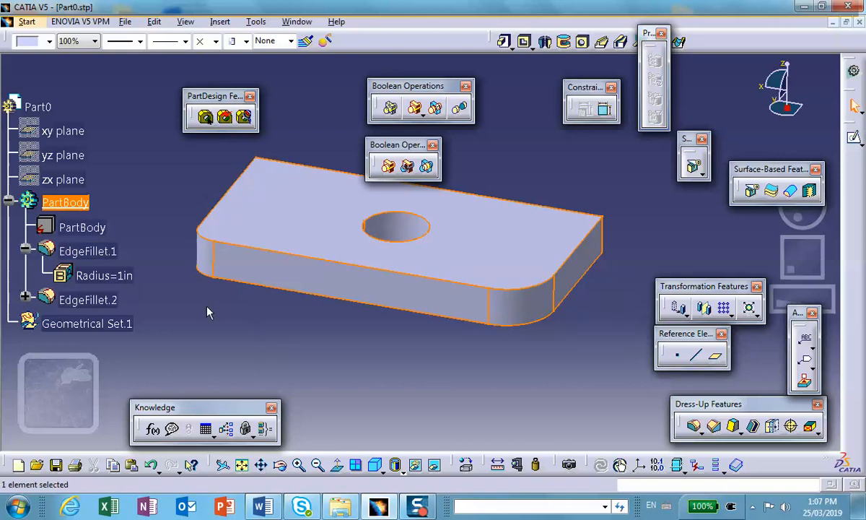
click(200, 351)
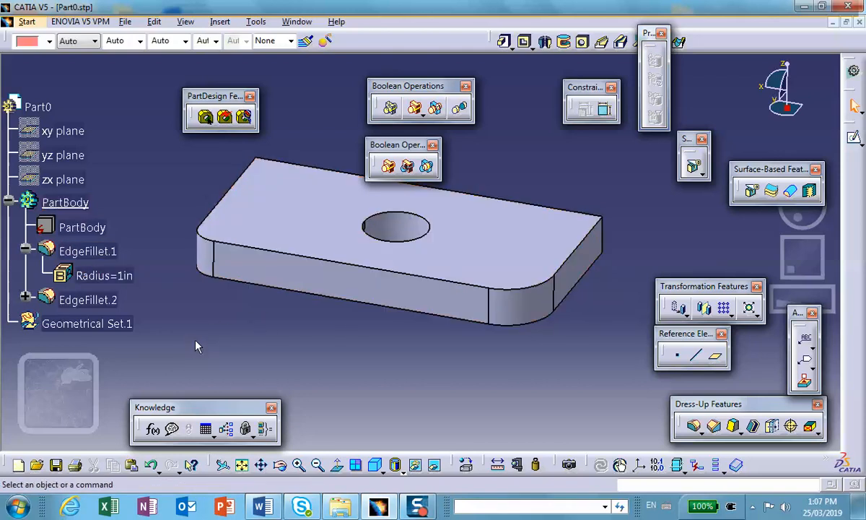
click(26, 248)
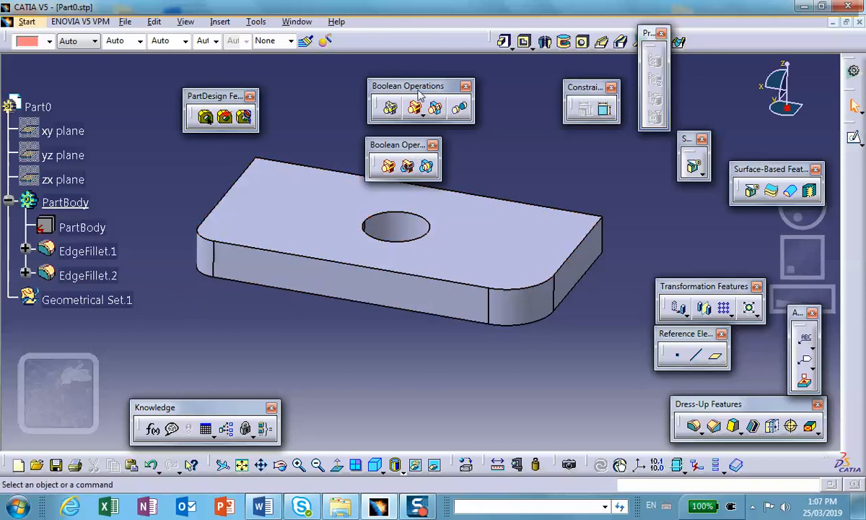
Try to start Feature Recognition on the main PartBody, and define the imported solid inside it as the in-work object
click(207, 118)
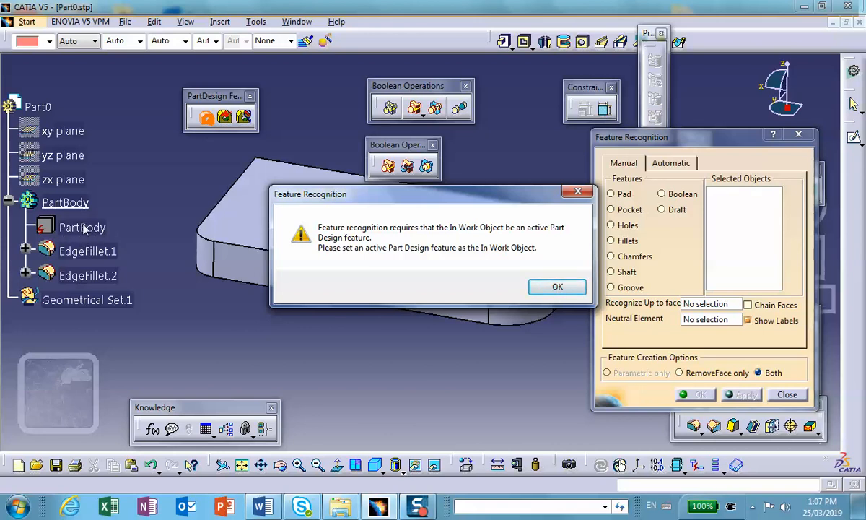
click(553, 287)
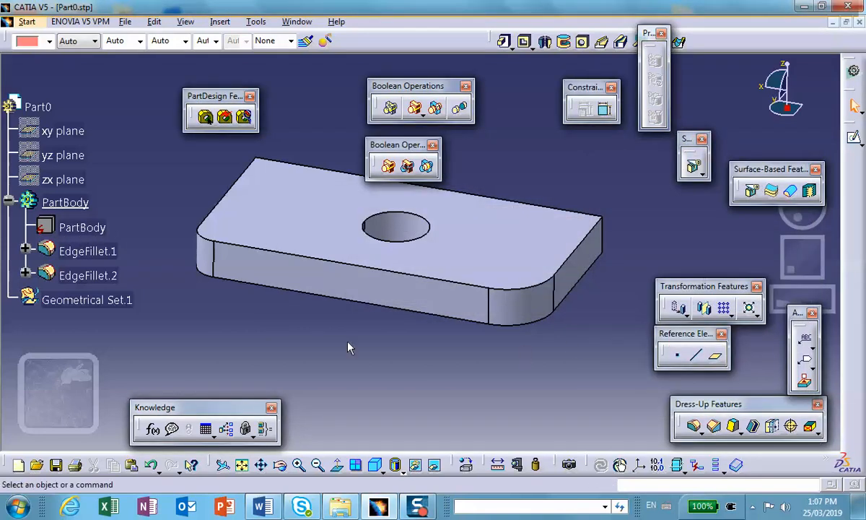
right_click(82, 224)
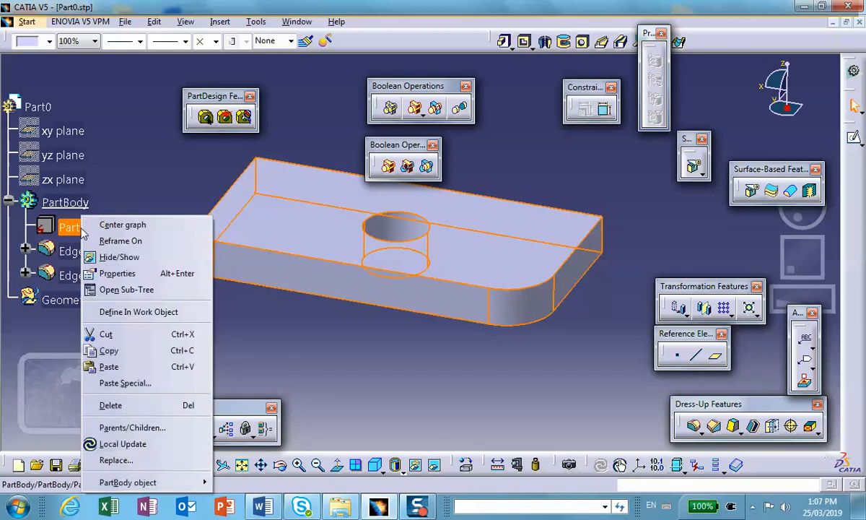
click(132, 312)
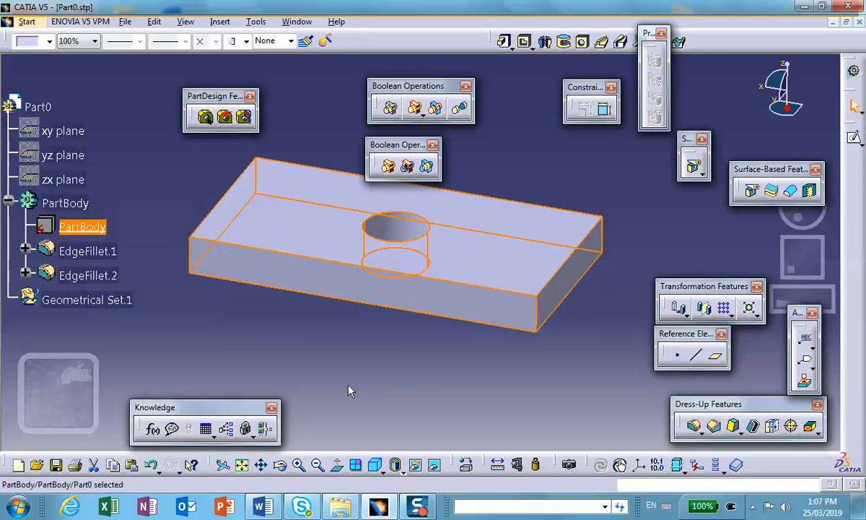
Start Feature Recognition on the imported solid with Pocket as the manual feature type and parametric creation only
click(380, 336)
click(206, 117)
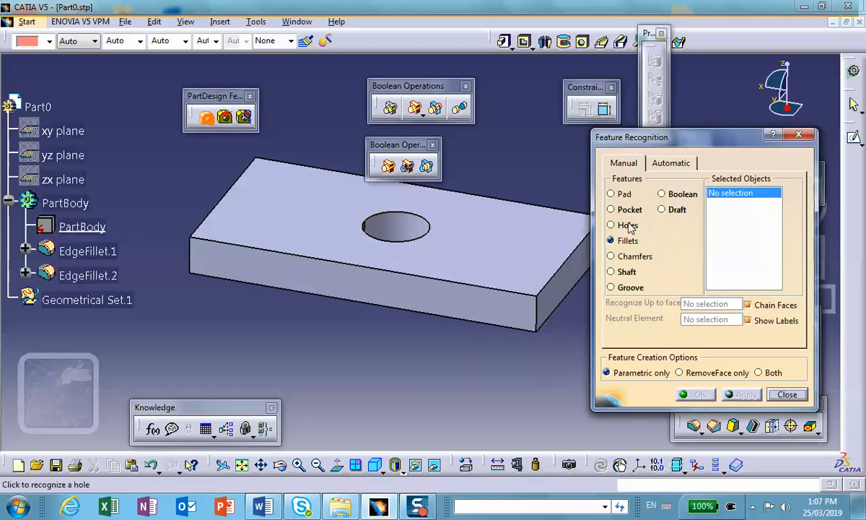
click(611, 225)
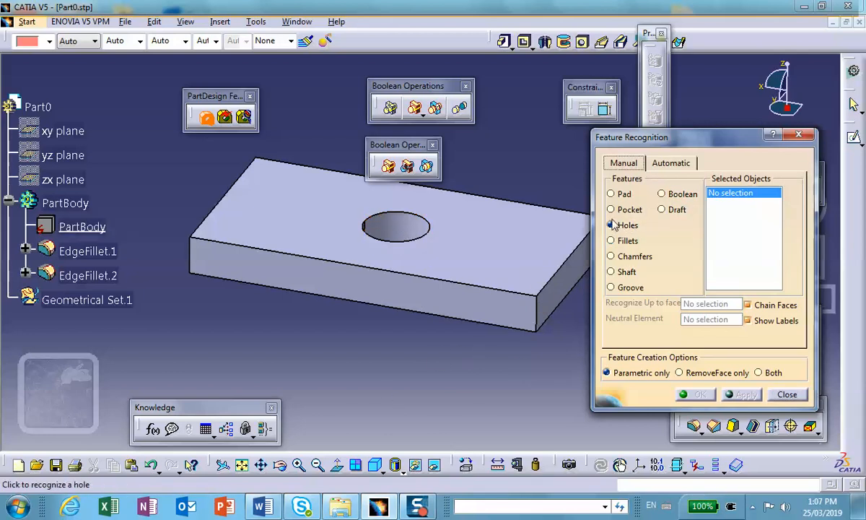
click(611, 210)
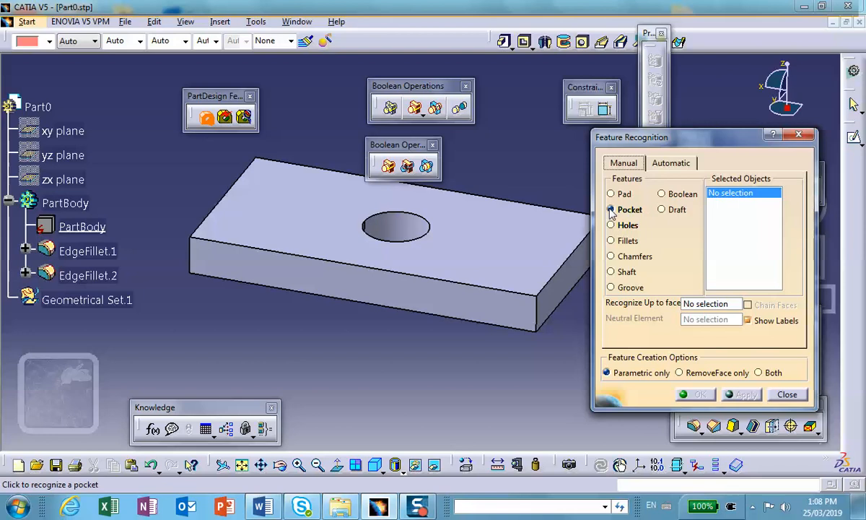
click(401, 231)
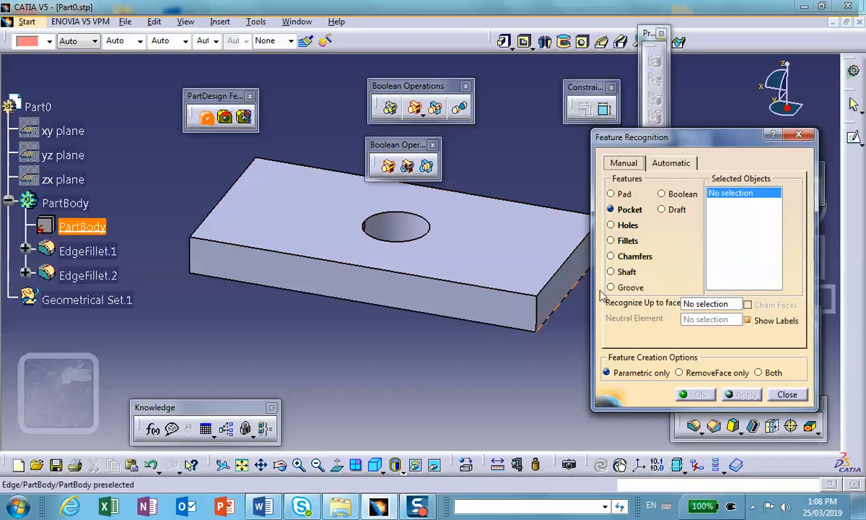
click(552, 371)
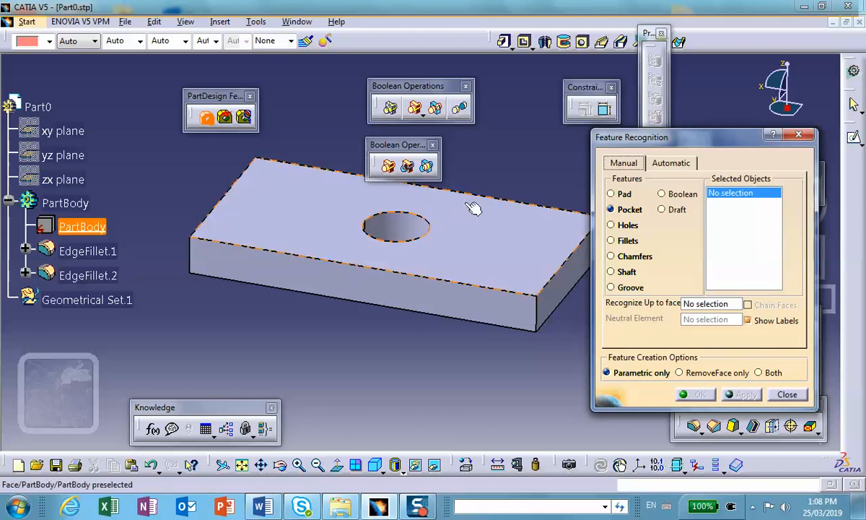
Try to recognize a pocket from the plate's underside face, and remove that face from the selected objects
middle_drag(406, 231, 389, 271)
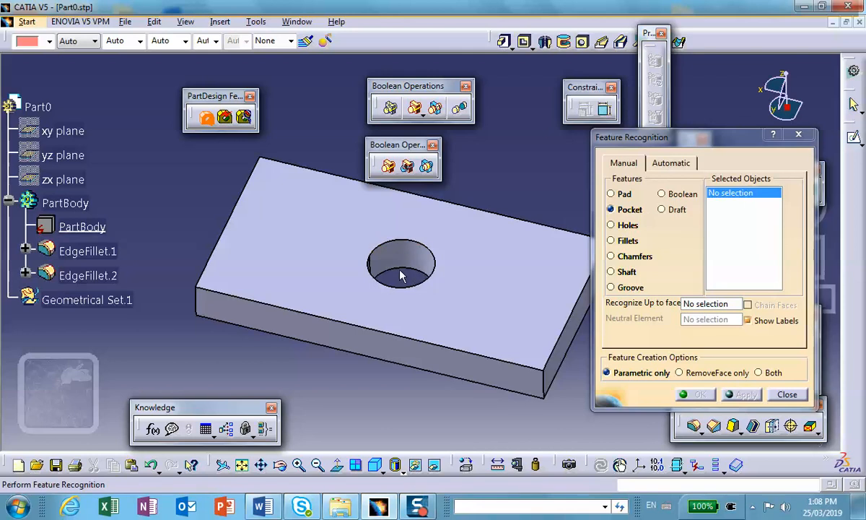
middle_drag(407, 399, 427, 220)
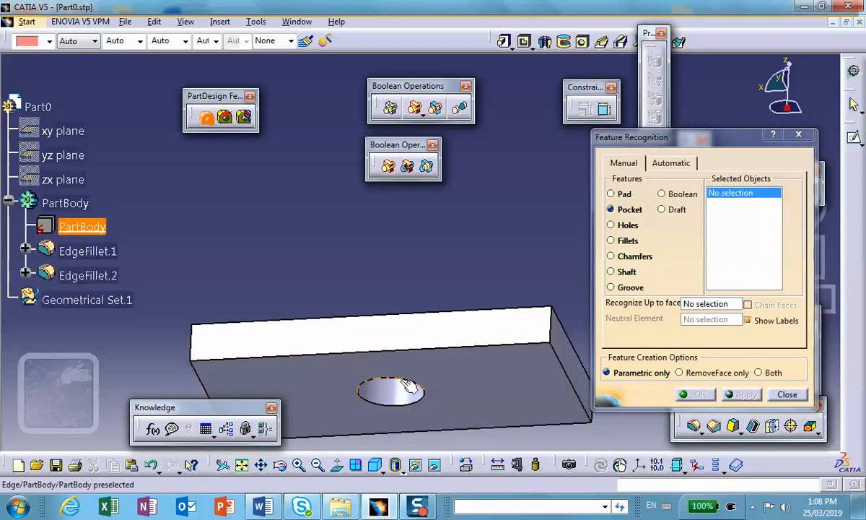
click(476, 386)
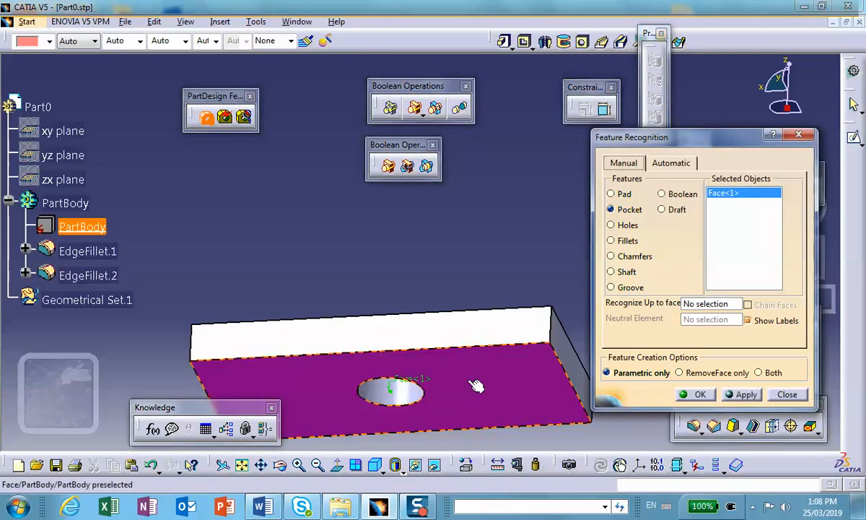
click(744, 395)
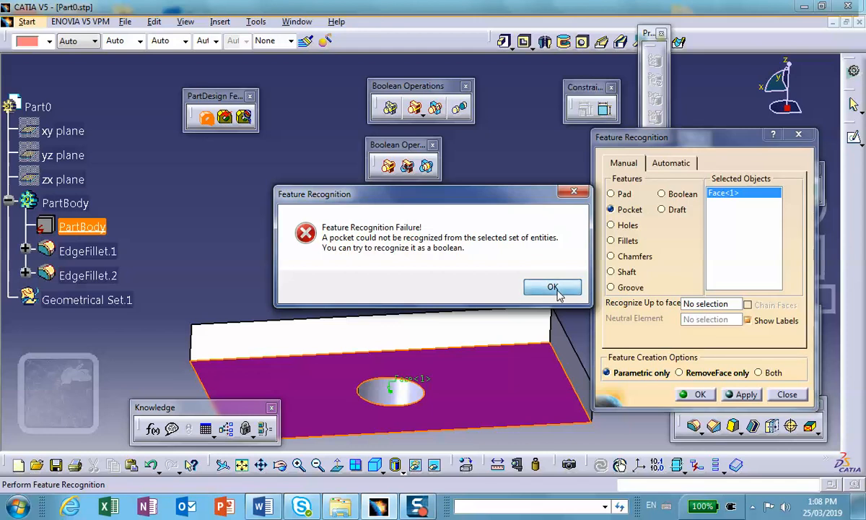
click(553, 287)
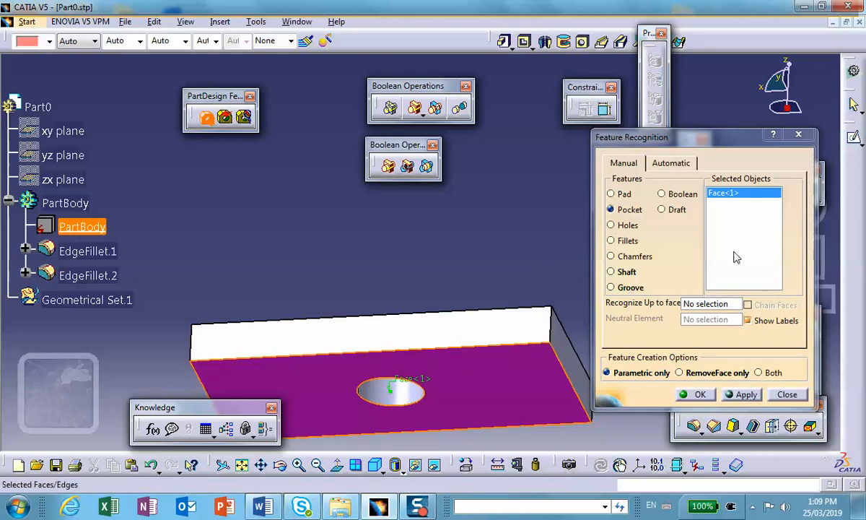
right_click(729, 197)
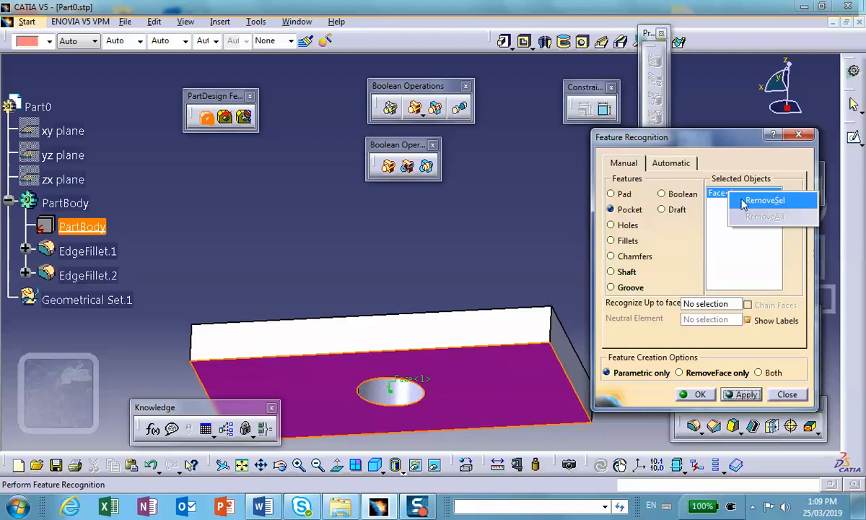
click(764, 201)
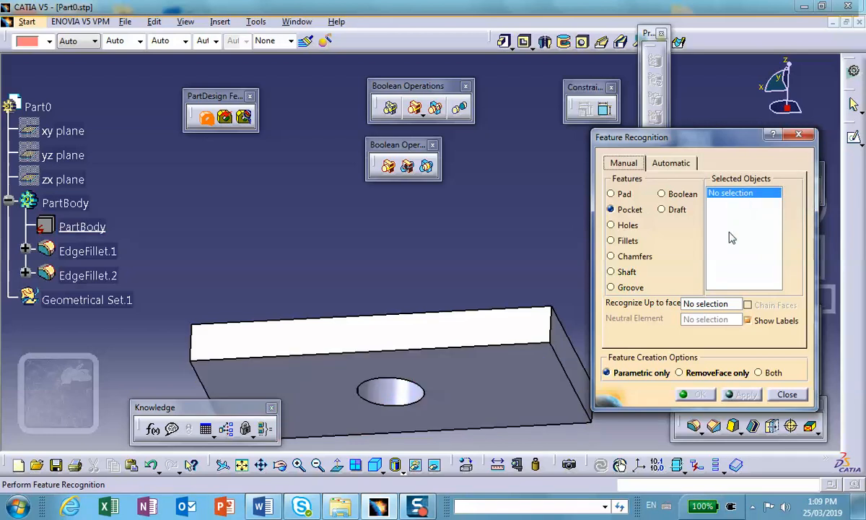
Recognize the plate's hole as a parametric pocket from its two semicircular edges on the underside, and finish Feature Recognition
click(390, 382)
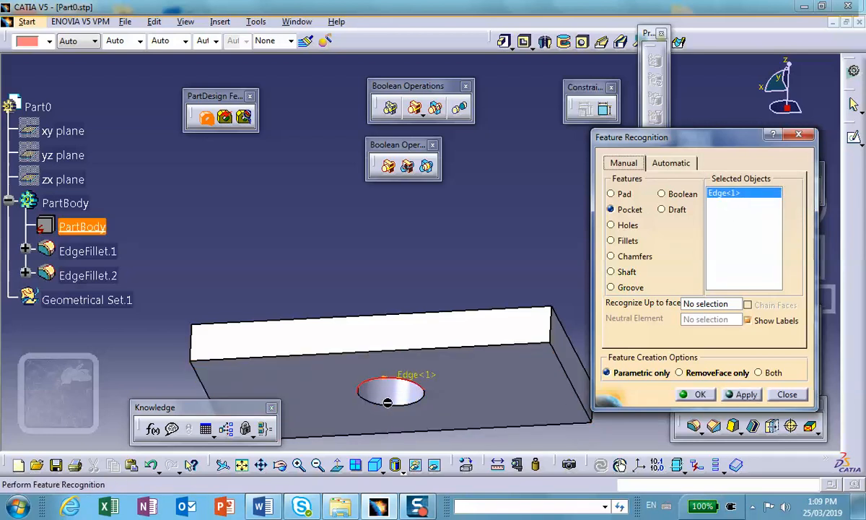
click(409, 404)
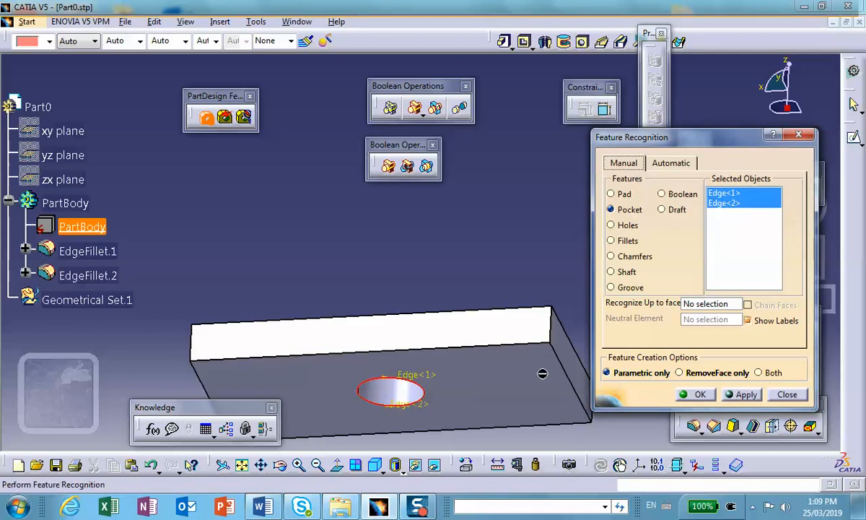
click(740, 394)
middle_drag(528, 218, 436, 402)
middle_drag(387, 353, 426, 413)
mouse_move(388, 290)
middle_down()
mouse_move(358, 297)
mouse_move(389, 303)
middle_up()
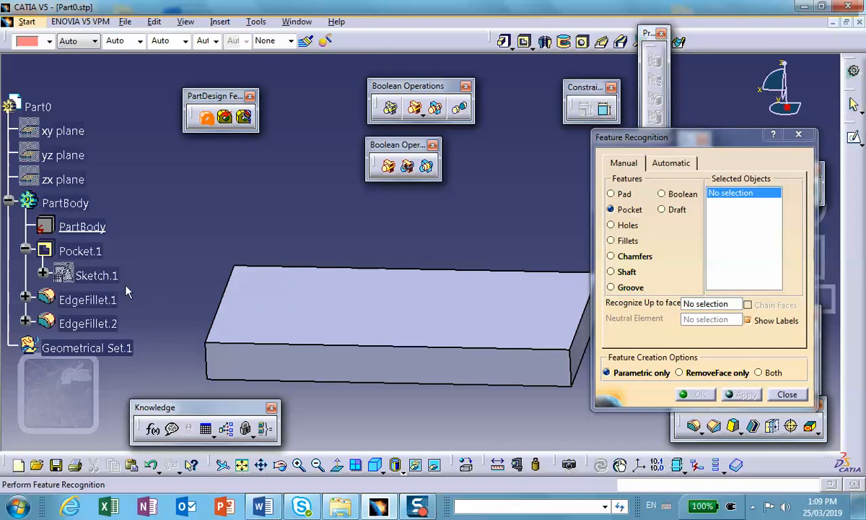
scroll(126, 290, down, 2)
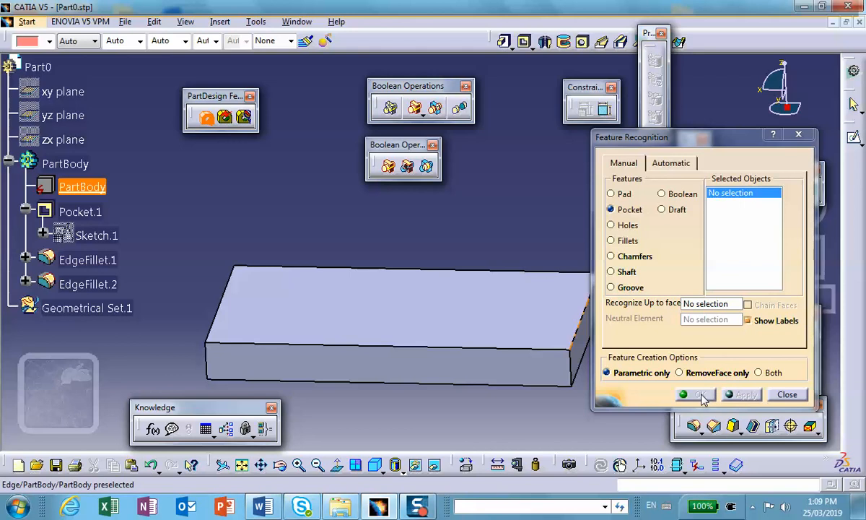
click(786, 394)
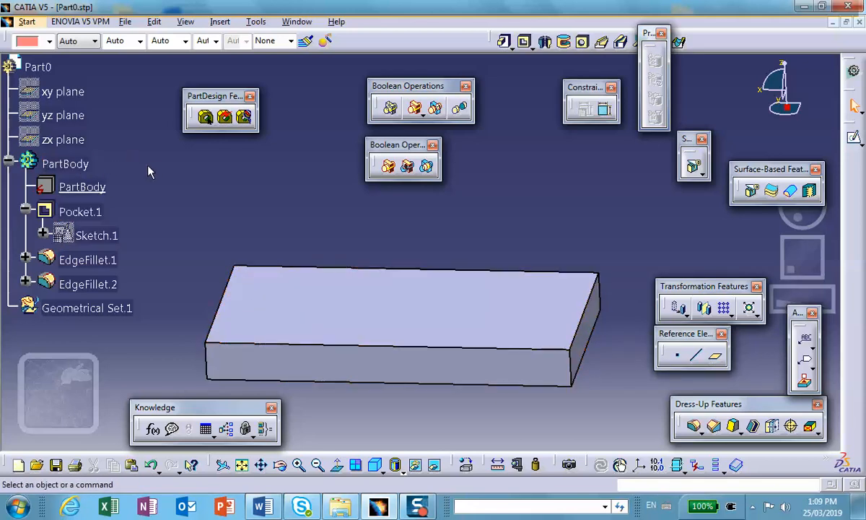
Open the pocket's sketch and move its circle away from the origin, toward the plate's right short edge and slightly upward
double_click(95, 234)
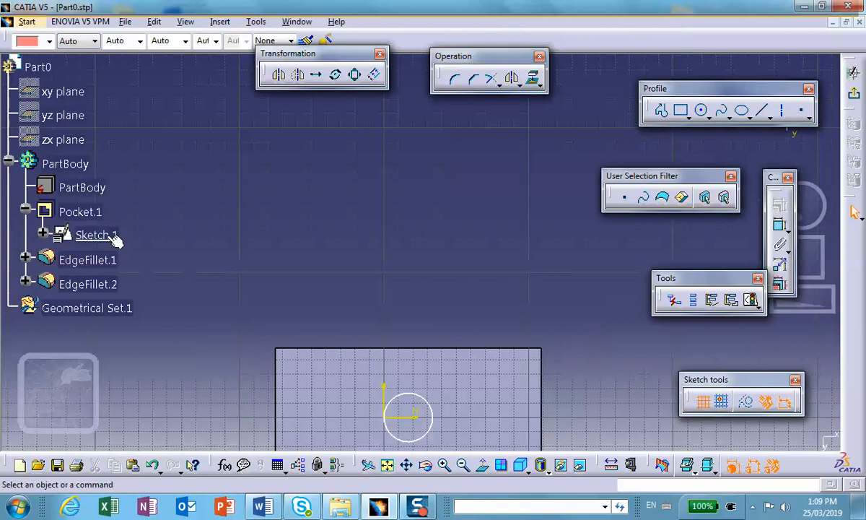
middle_drag(311, 261, 268, 155)
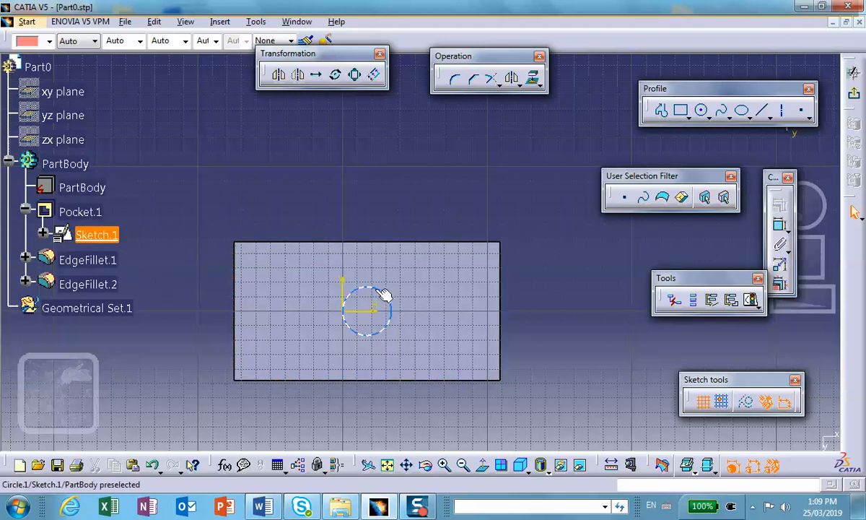
mouse_move(388, 293)
mouse_down()
mouse_move(440, 285)
mouse_move(437, 300)
mouse_move(433, 271)
mouse_move(422, 285)
mouse_move(439, 277)
mouse_up()
Dimension the pocket circle's diameter as 2 in and exit the sketch
click(779, 225)
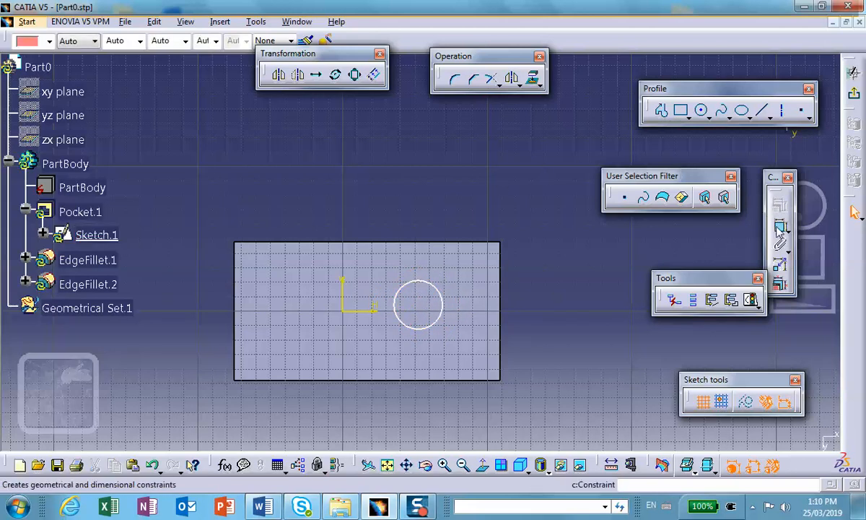
click(440, 293)
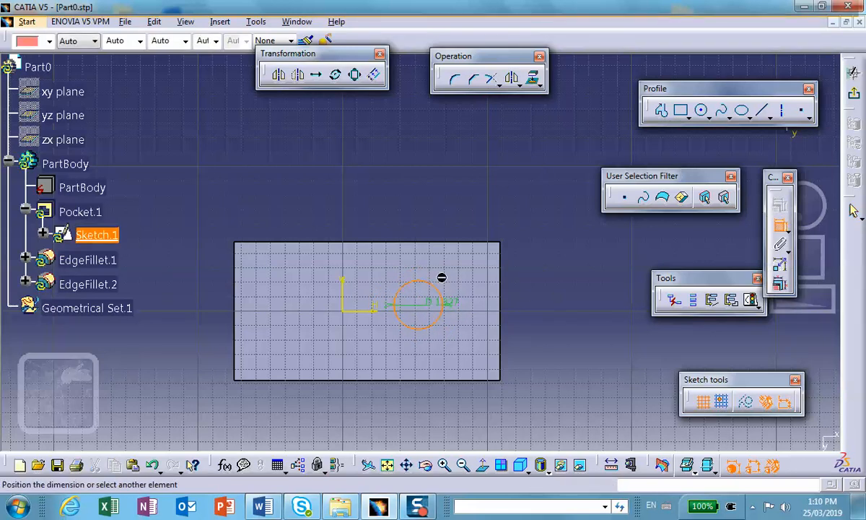
click(452, 269)
double_click(452, 268)
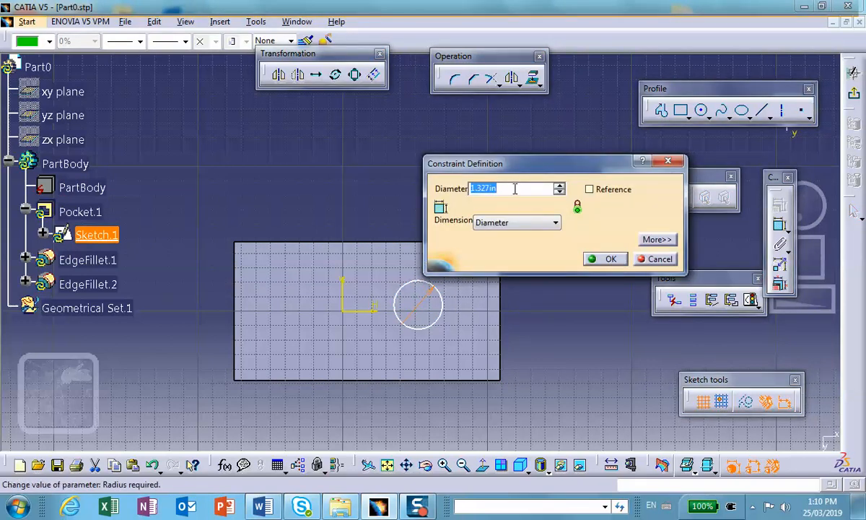
text(2in)
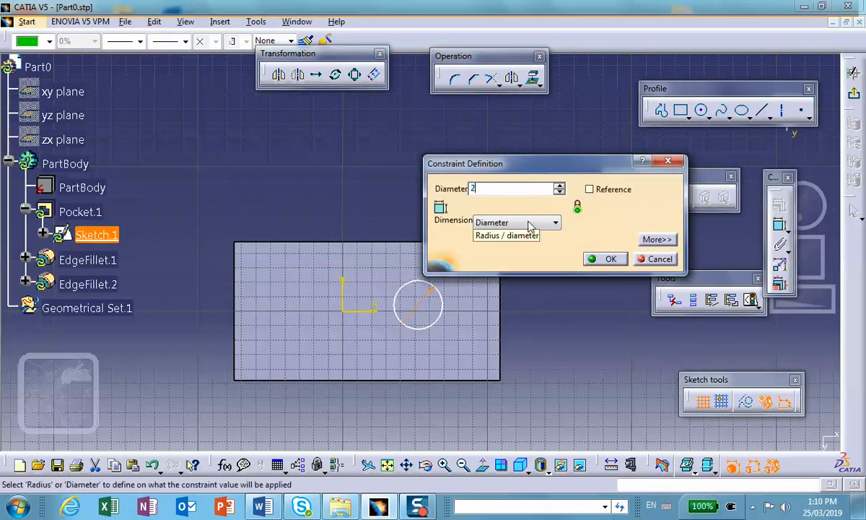
click(605, 259)
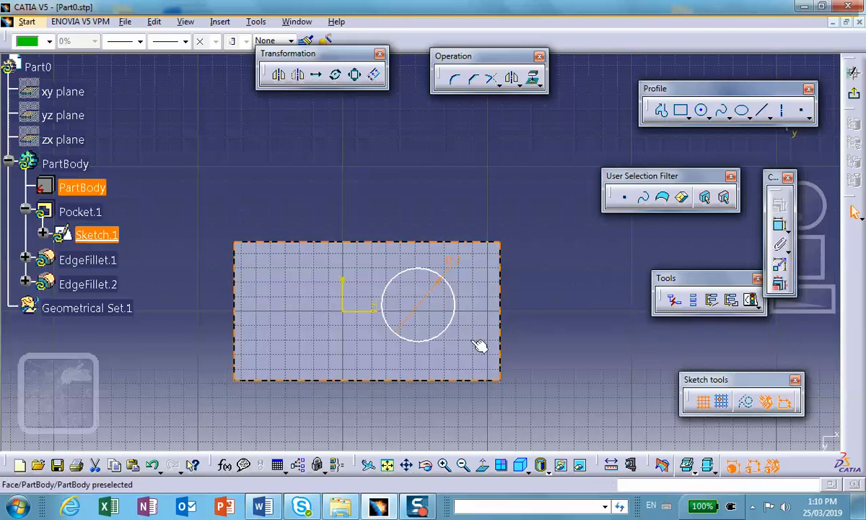
click(853, 92)
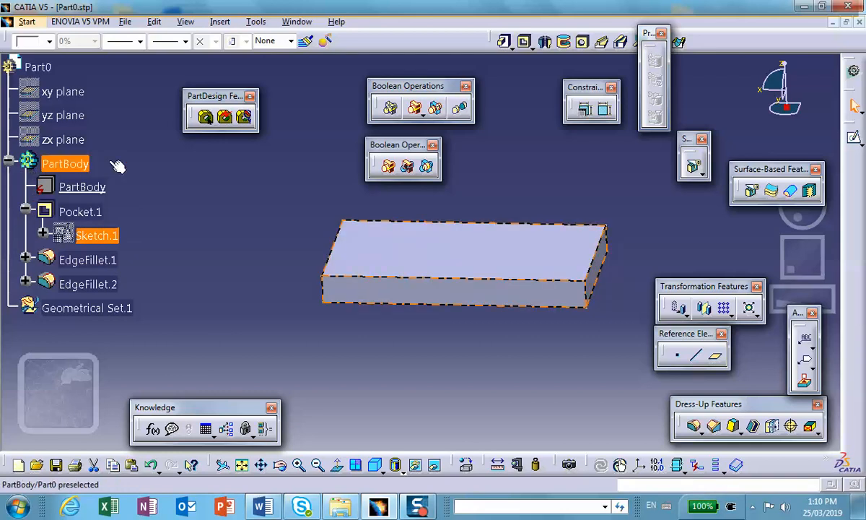
Define the main PartBody as the in-work object to examine the plate with its edited pocket and fillets
right_click(78, 171)
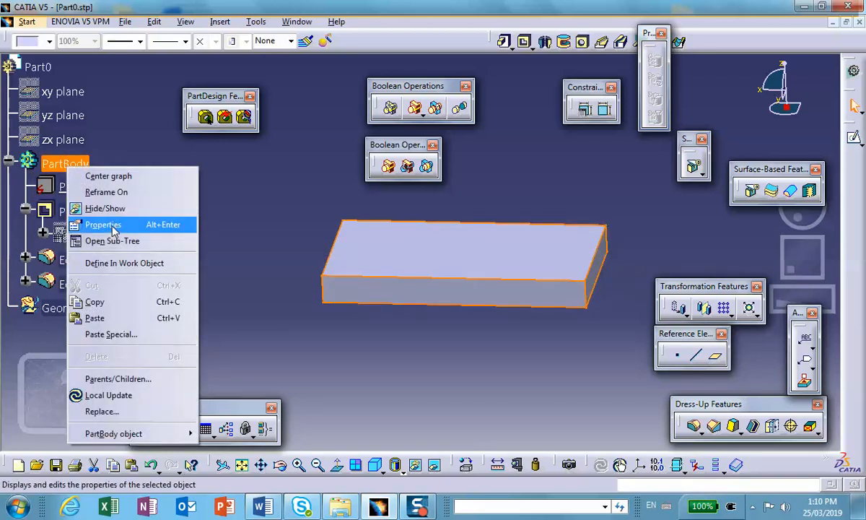
click(124, 264)
middle_drag(269, 201, 354, 286)
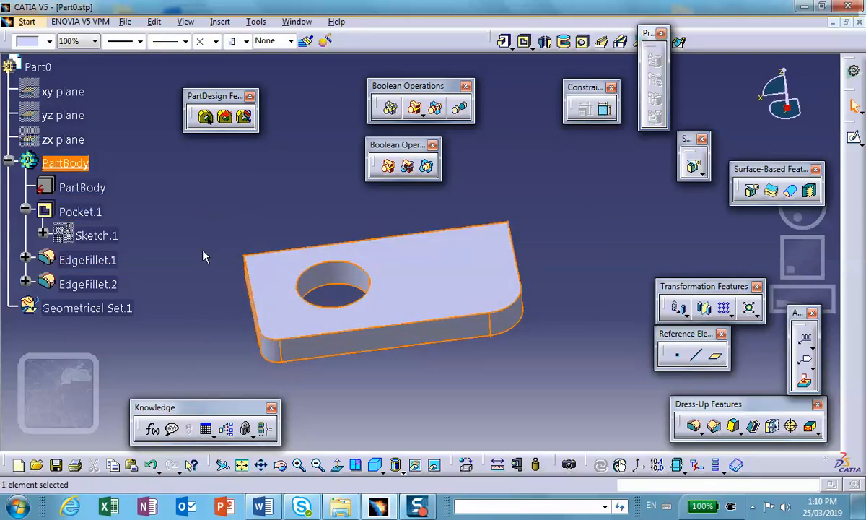
middle_drag(203, 256, 186, 194)
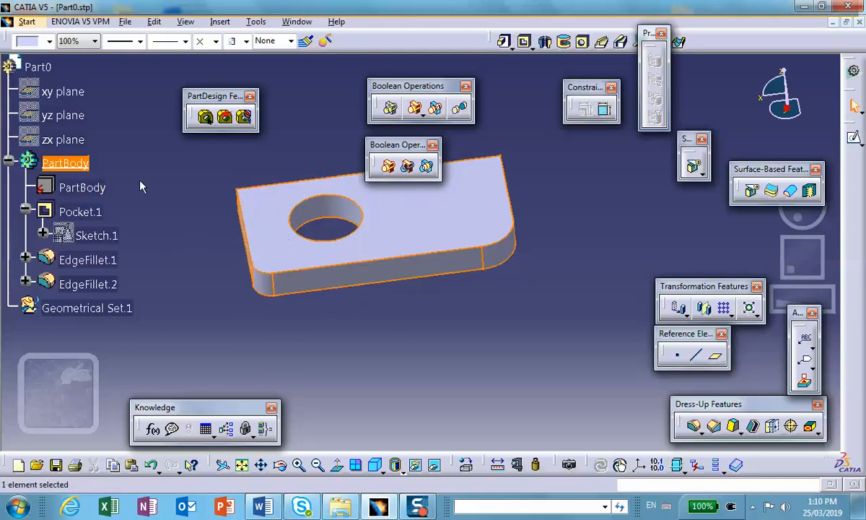
Define the imported solid as the in-work object and recognize it as a parametric pad from the plate's large upper face
right_click(80, 189)
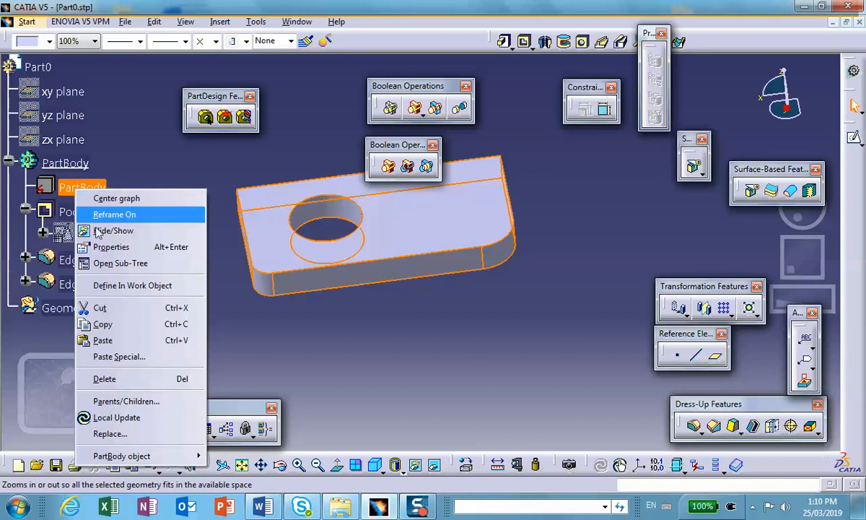
click(134, 287)
middle_drag(369, 380, 352, 327)
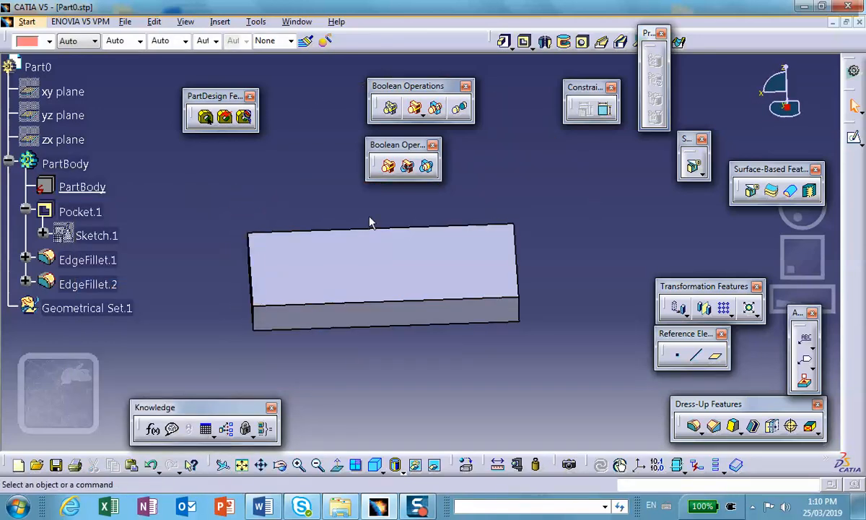
click(154, 254)
click(207, 119)
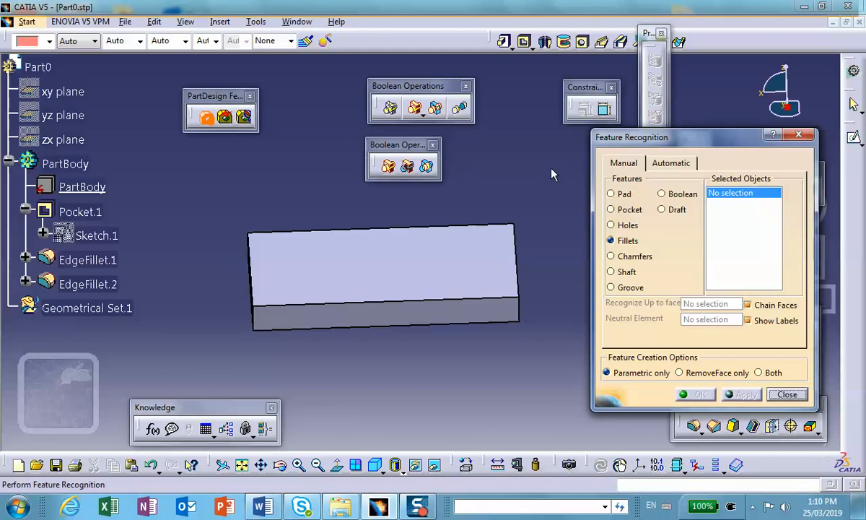
click(610, 195)
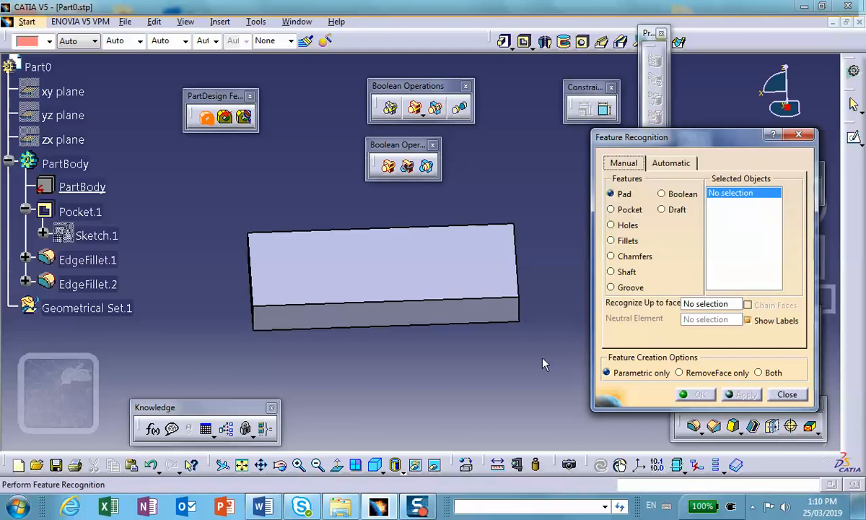
click(373, 271)
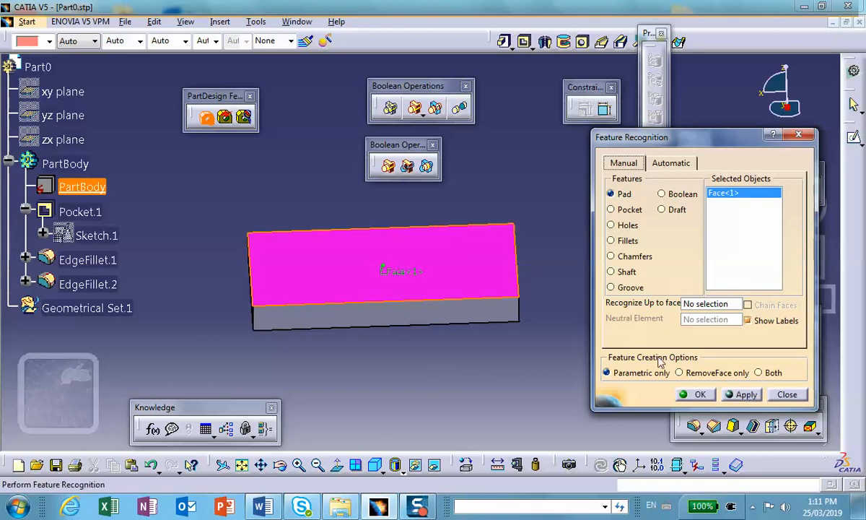
click(743, 396)
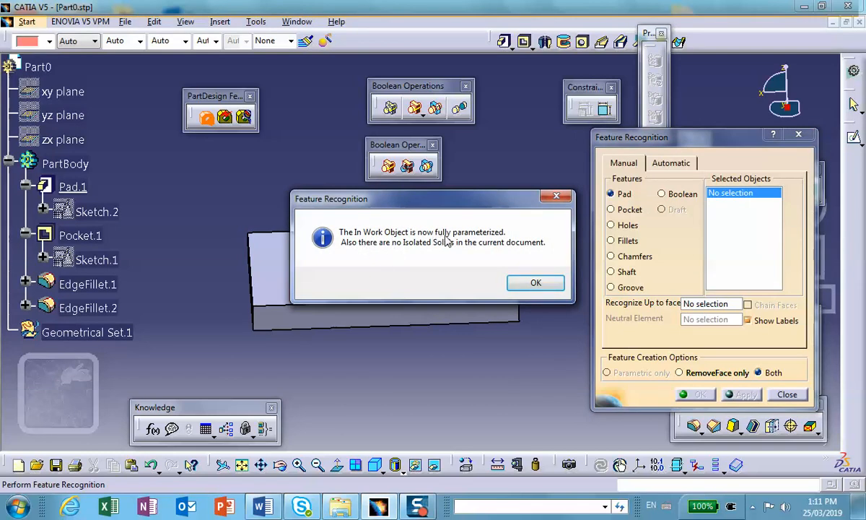
click(535, 283)
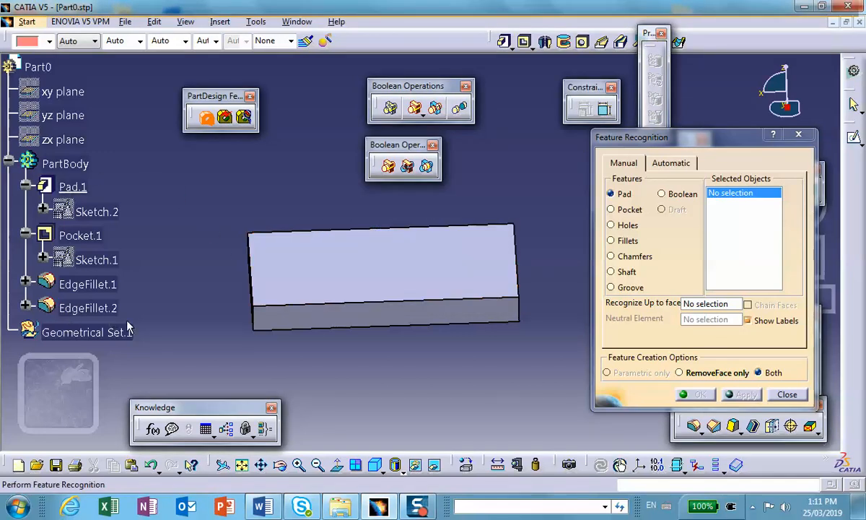
Close Feature Recognition and set the recognized base pad's length to 3 in
click(787, 394)
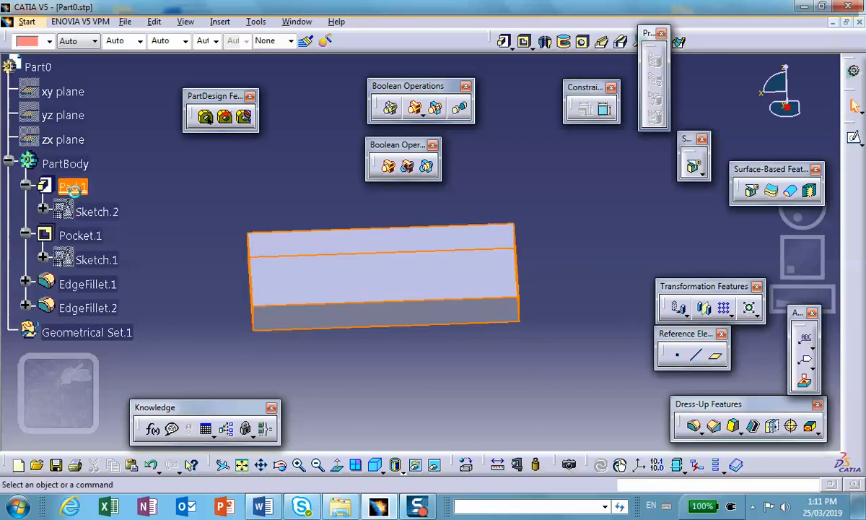
click(73, 187)
double_click(73, 188)
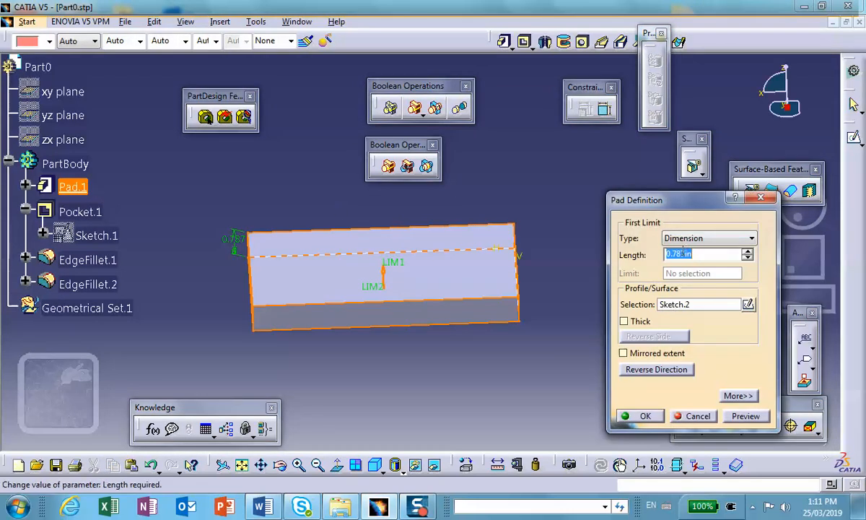
text(3)
click(633, 416)
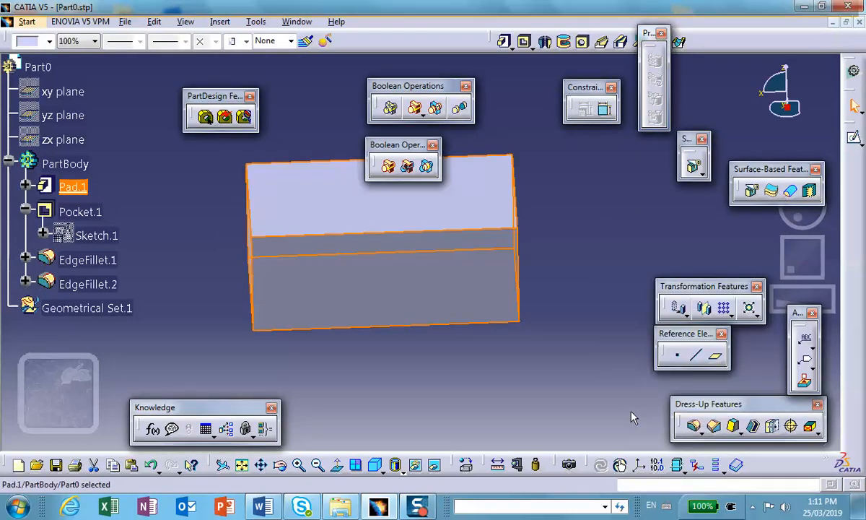
click(633, 417)
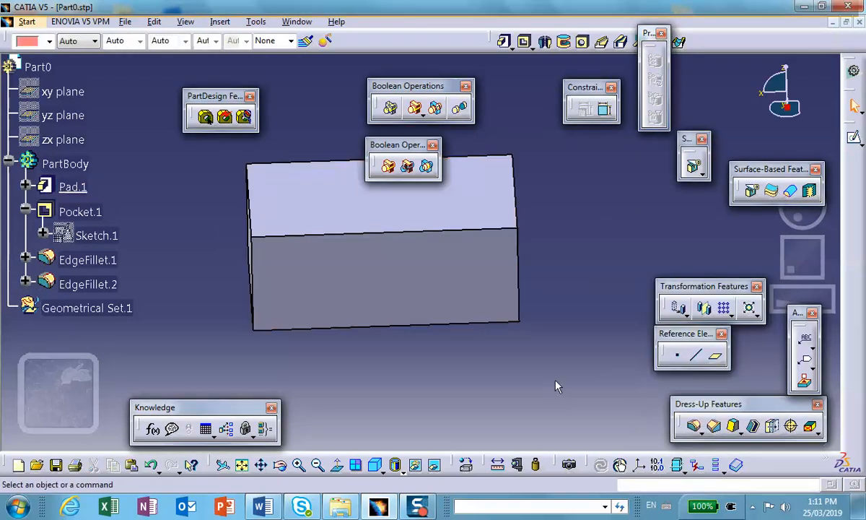
Define the main PartBody as the in-work object and examine the thickened block with its fillets
right_click(60, 162)
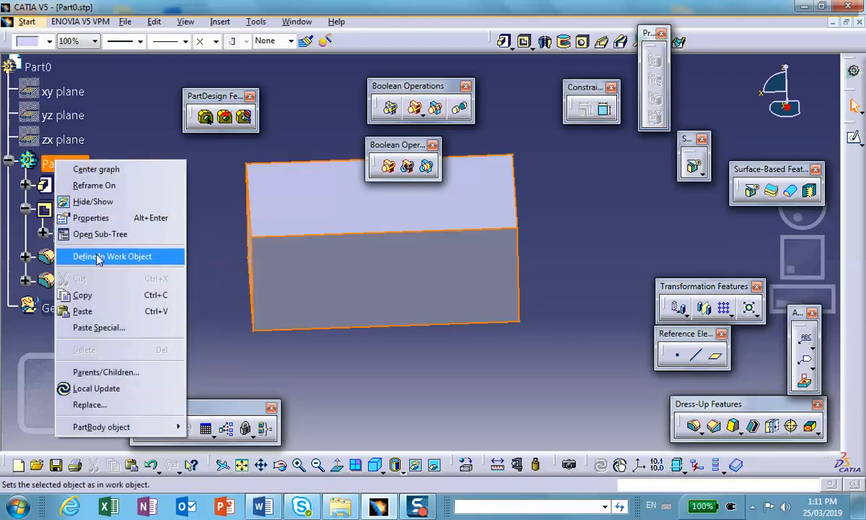
click(98, 258)
middle_drag(199, 190, 181, 233)
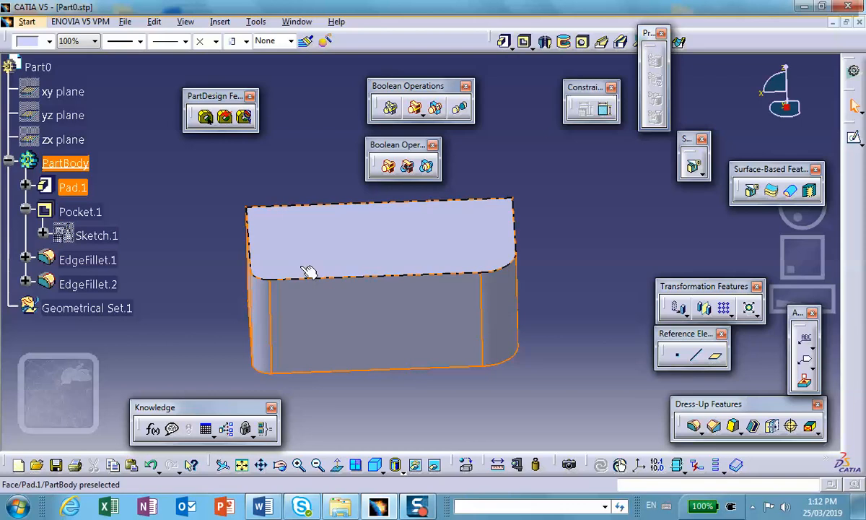
middle_drag(387, 334, 348, 312)
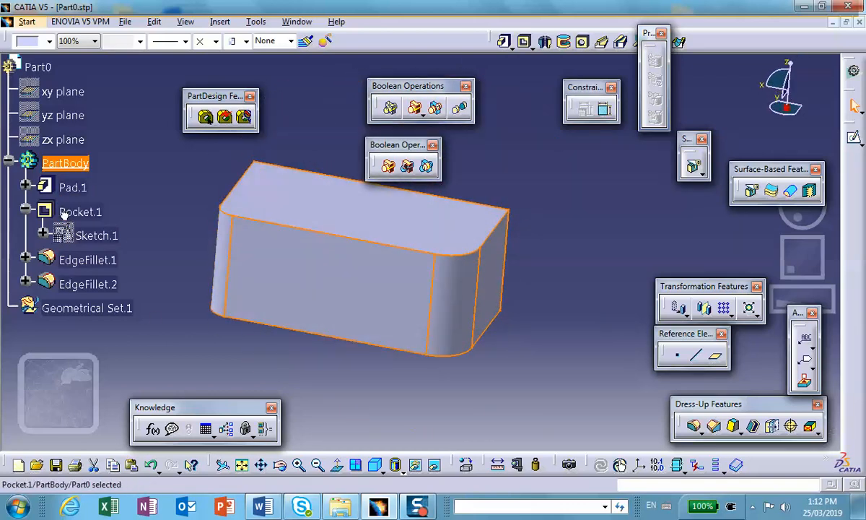
Change the pocket's first limit type to Up to last and inspect the hole in the block
double_click(72, 219)
click(734, 238)
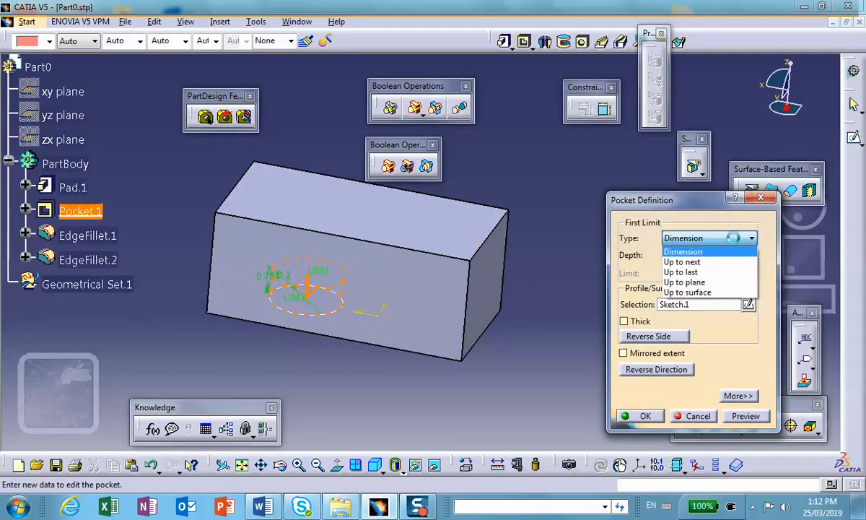
click(665, 266)
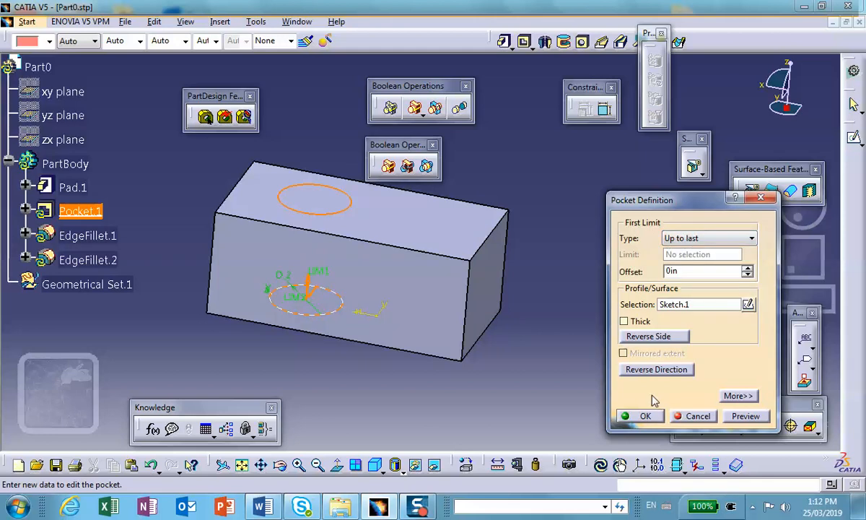
click(637, 416)
middle_drag(313, 371, 505, 332)
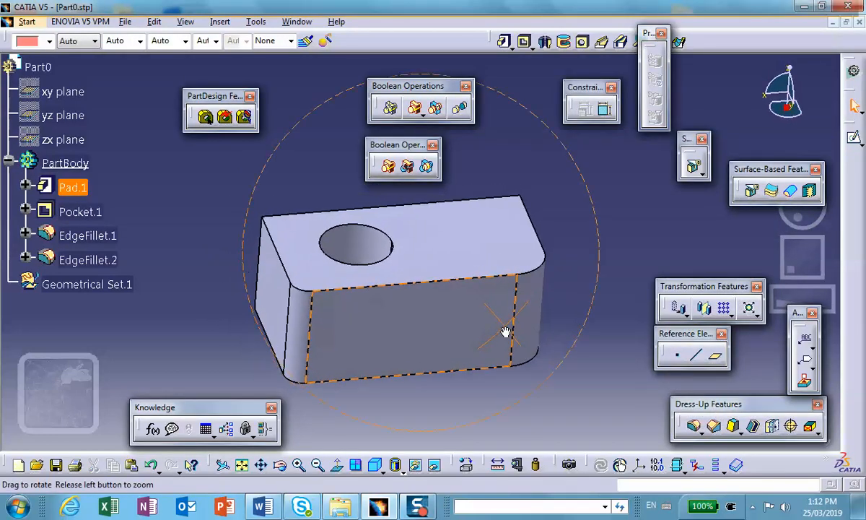
middle_drag(246, 228, 267, 198)
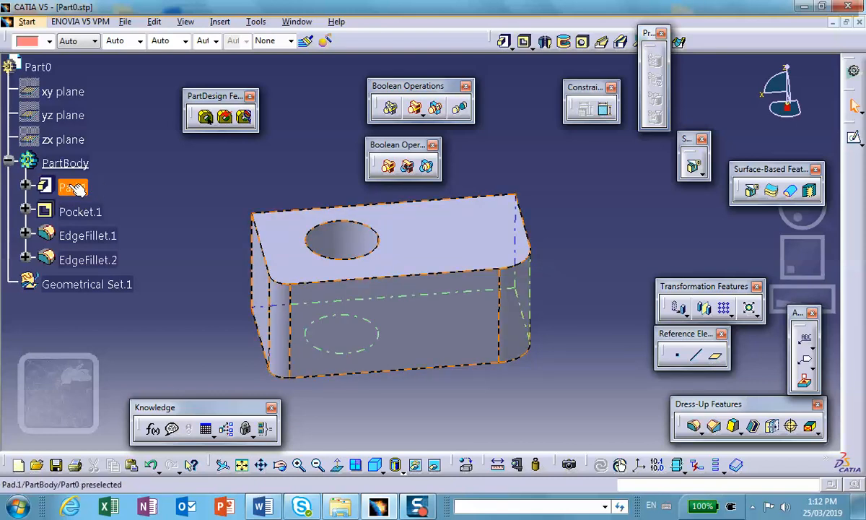
Close the edited Part0 document without saving the changes
click(859, 24)
click(464, 283)
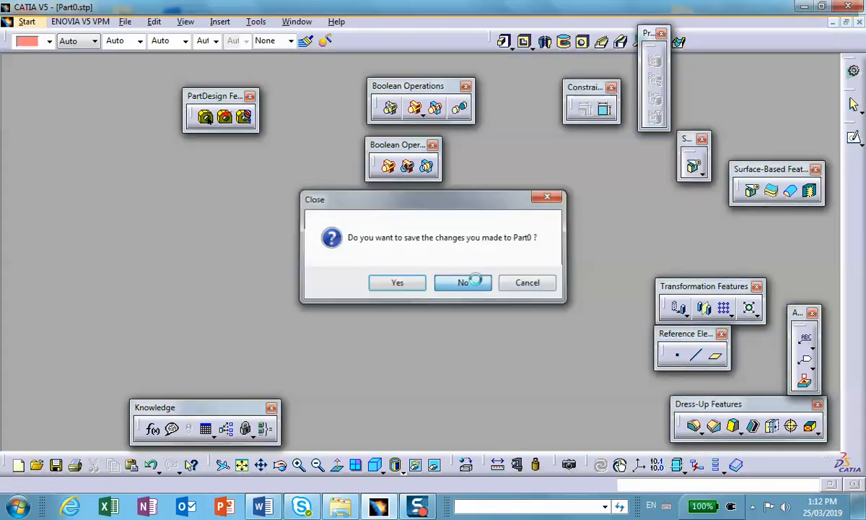
click(804, 7)
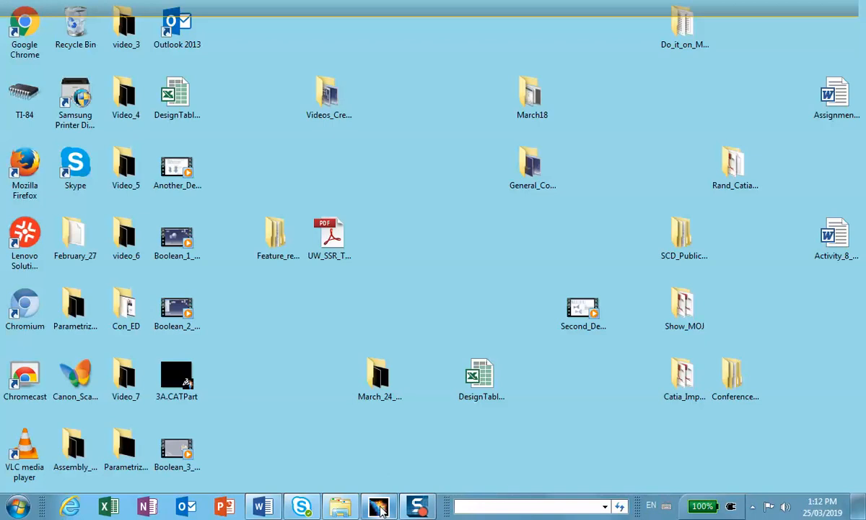
mouse_move(415, 508)
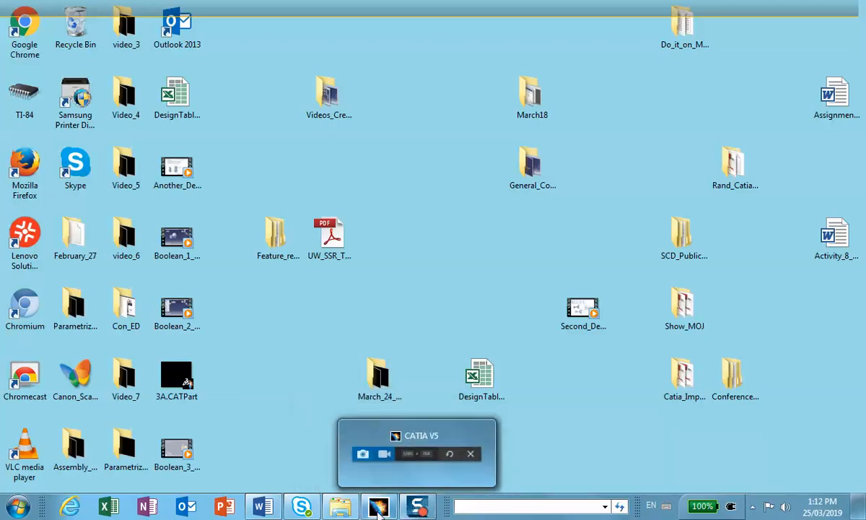
click(378, 507)
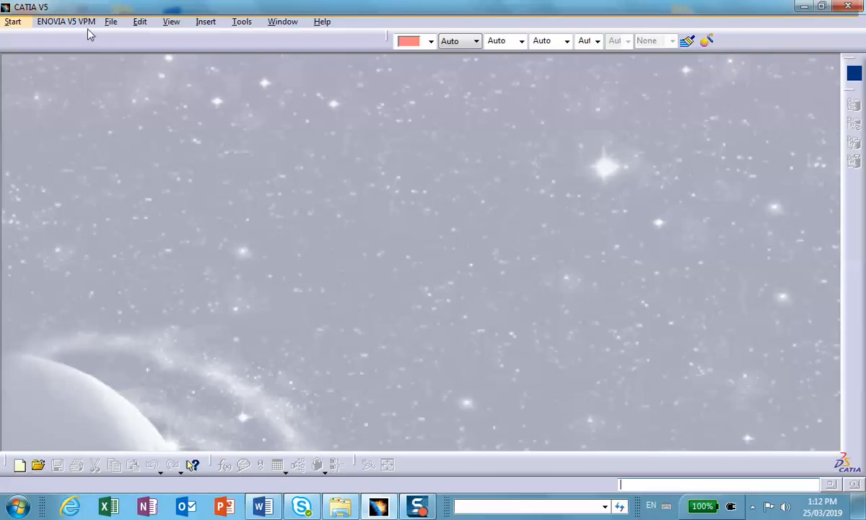
Reopen the original STEP file Part0.stp from the recent files and dismiss the transfer report
click(111, 22)
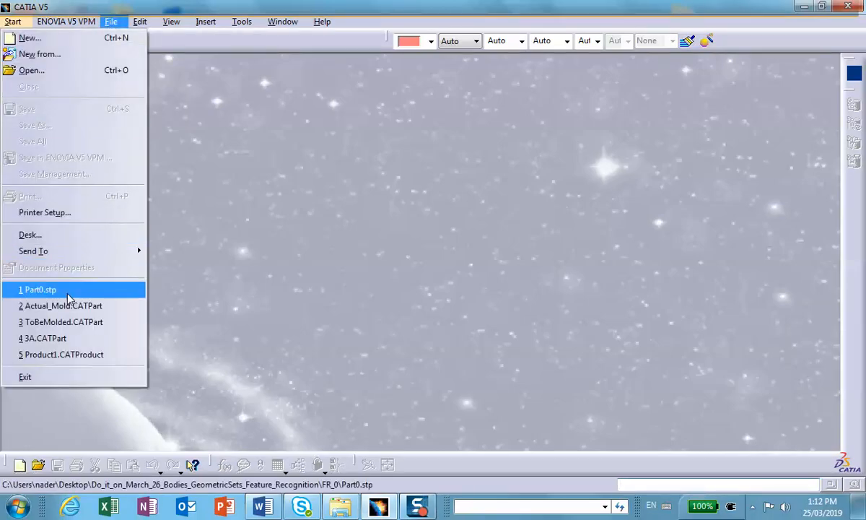
click(40, 290)
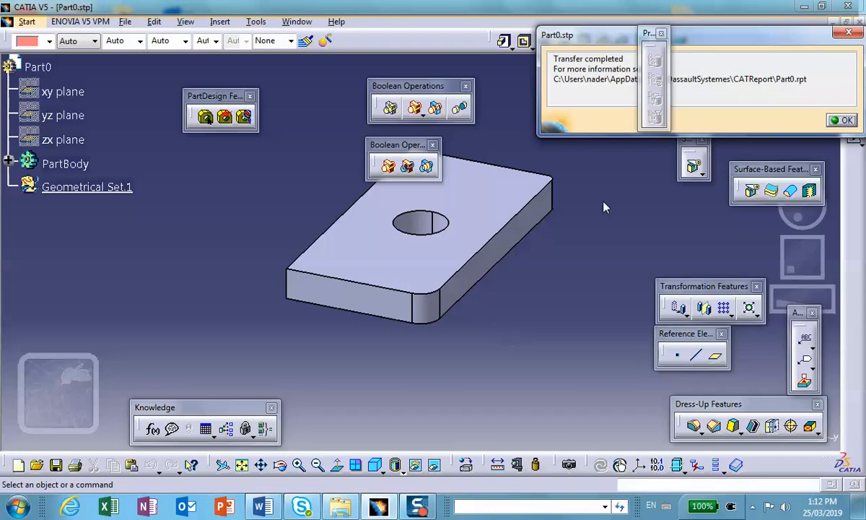
click(842, 120)
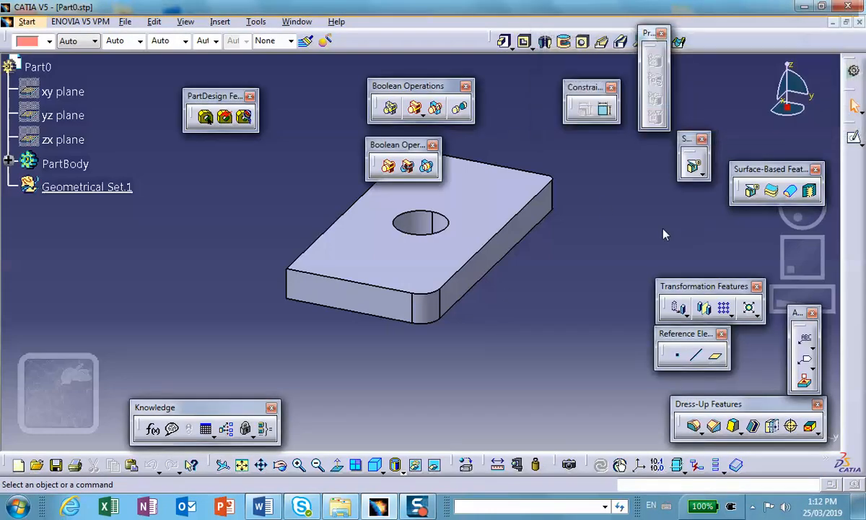
Expand the main PartBody in the tree and define the imported solid inside it as the in-work object
middle_drag(209, 225, 222, 196)
click(9, 160)
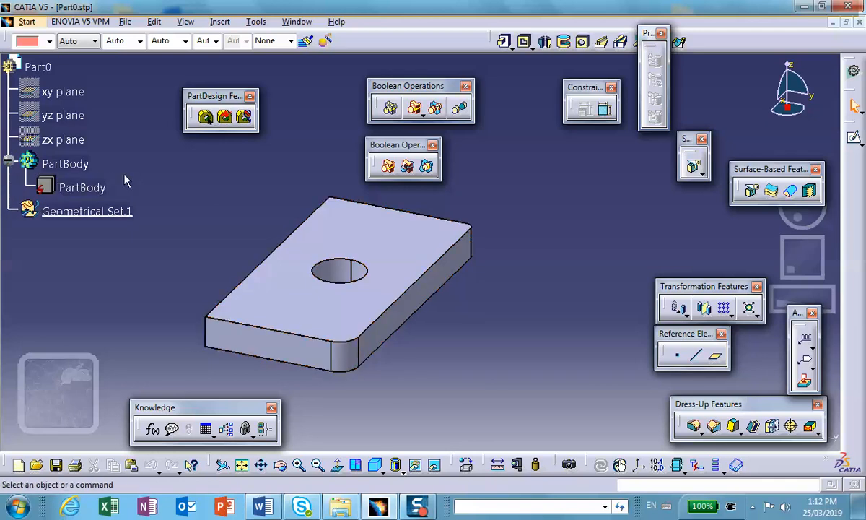
right_click(92, 188)
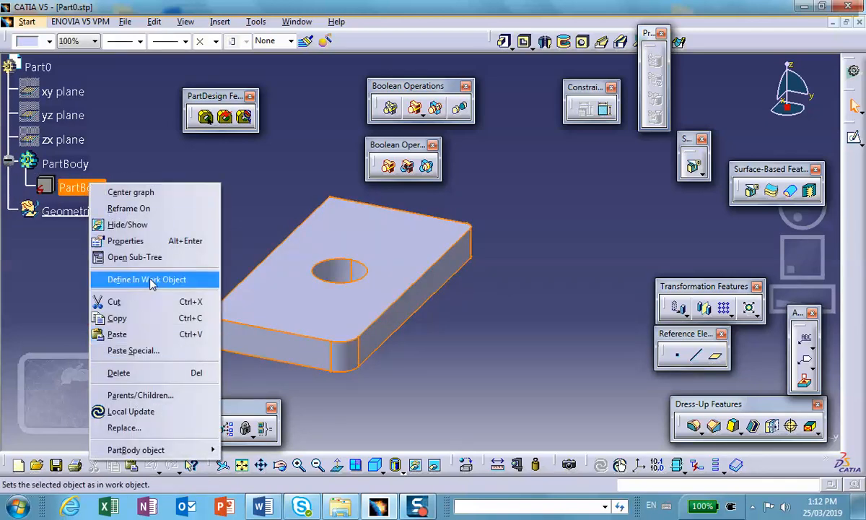
click(173, 279)
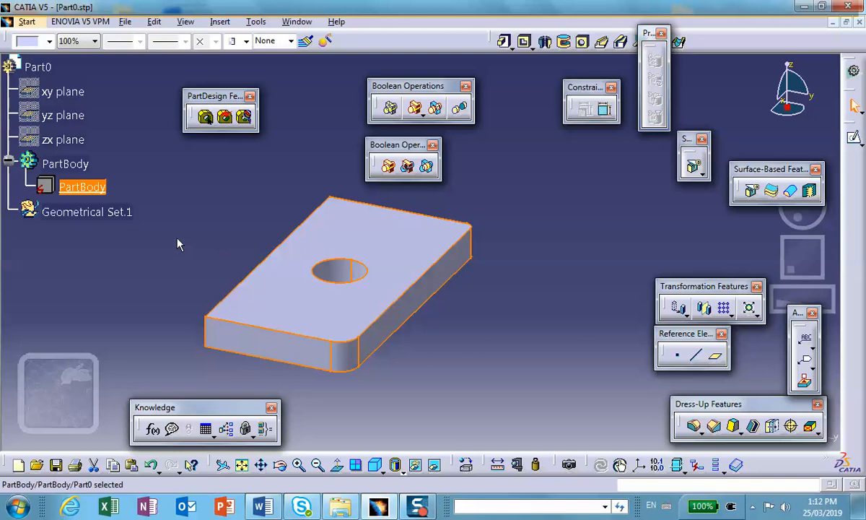